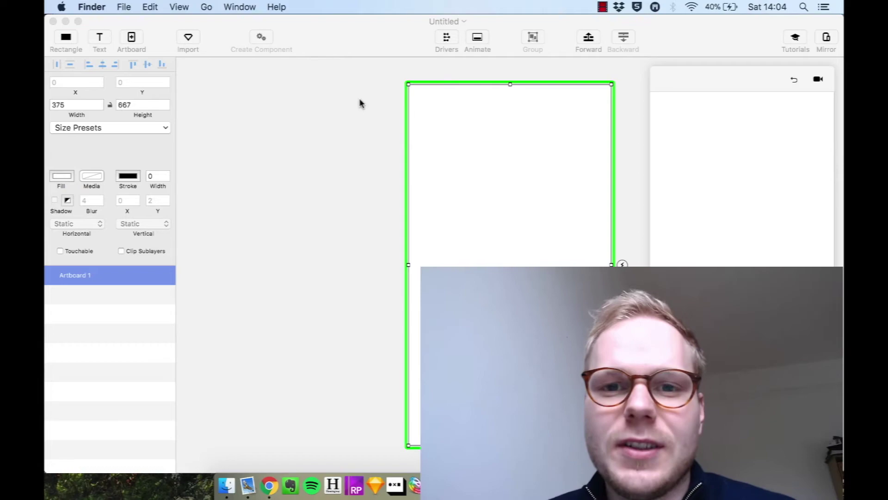
- Bring the Sketch file 'Final - Principle-app-workshop - 2 screens 2' to the front via Mission Control
key("ctrl+Up")
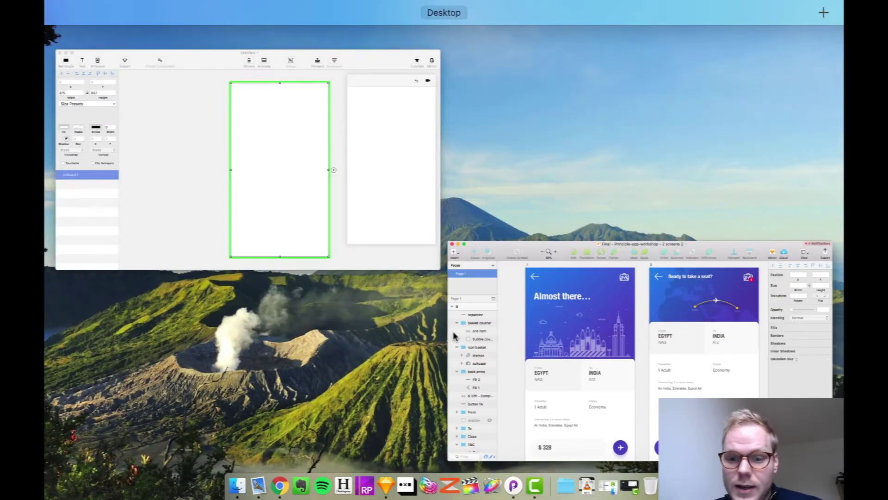
left_click(527, 344)
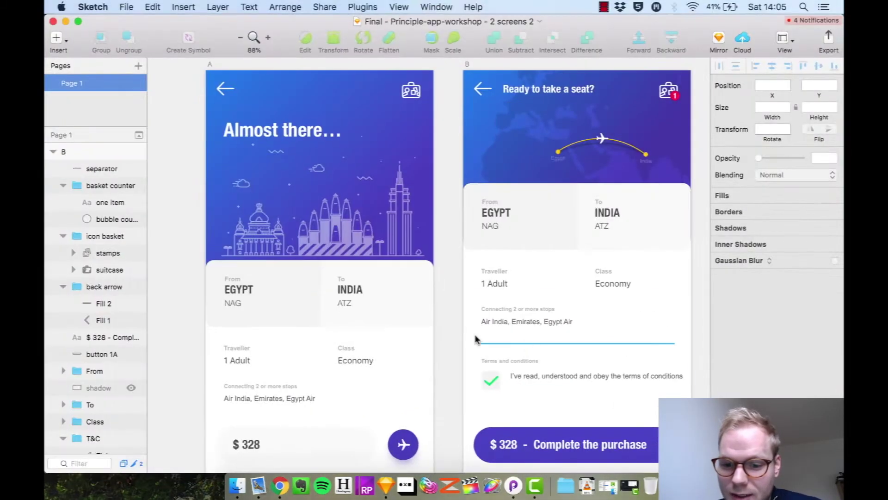
key("ctrl+Up")
left_click(463, 340)
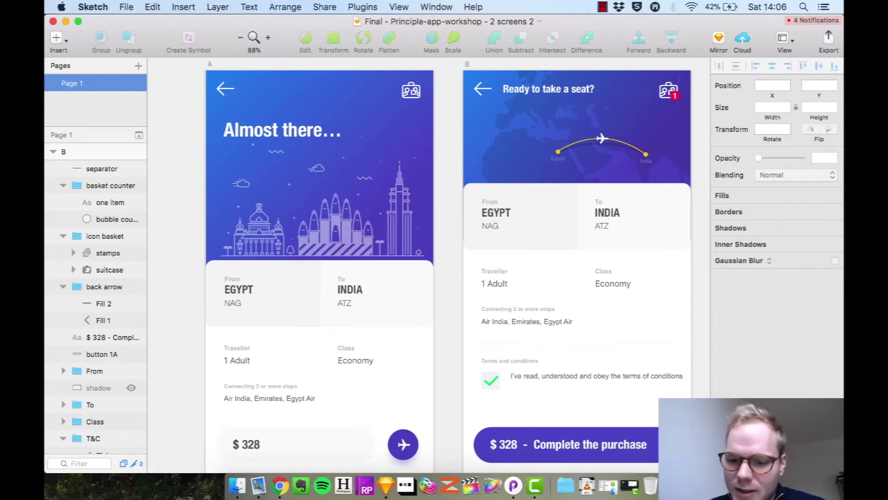
- Quick Look 'Principle v1 - prototype.gif' from the Desktop's Archive folder, then close the preview
left_click(611, 484)
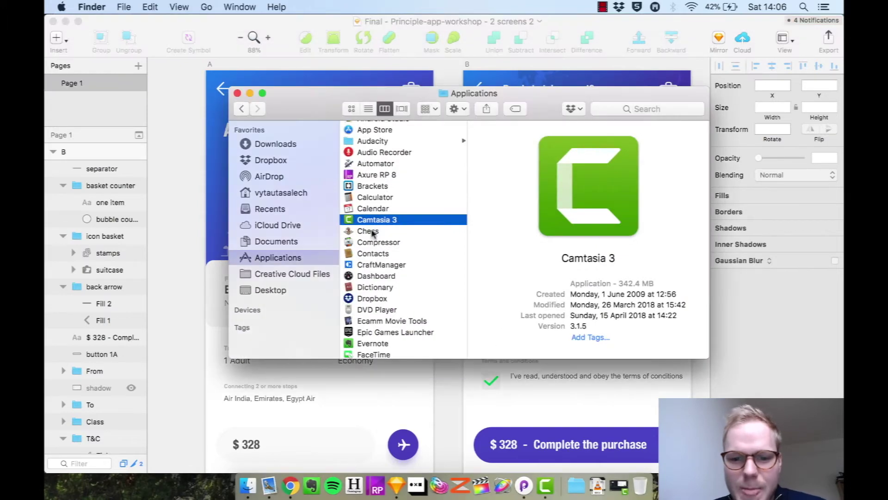
left_click(270, 291)
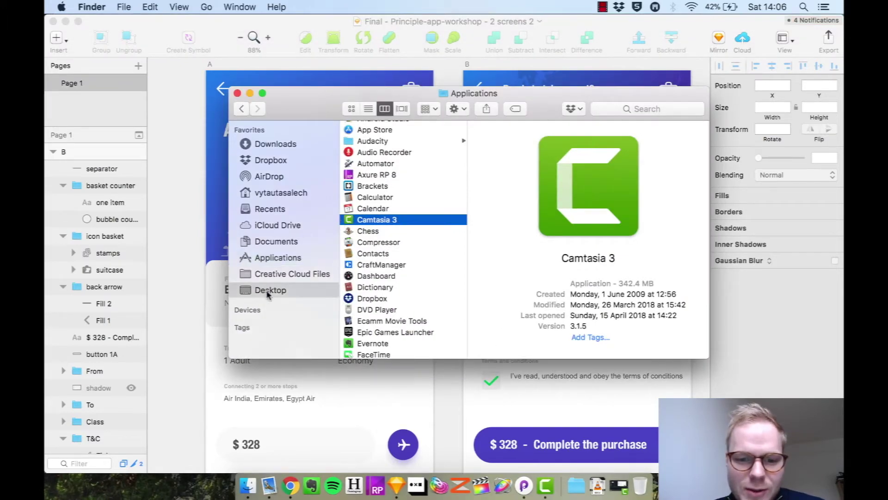
left_click(398, 171)
left_click(512, 199)
key("space")
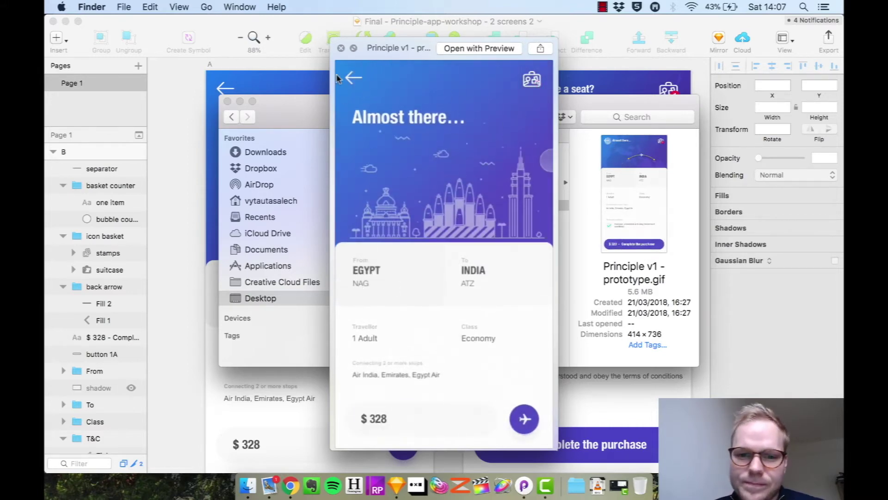
left_click(341, 50)
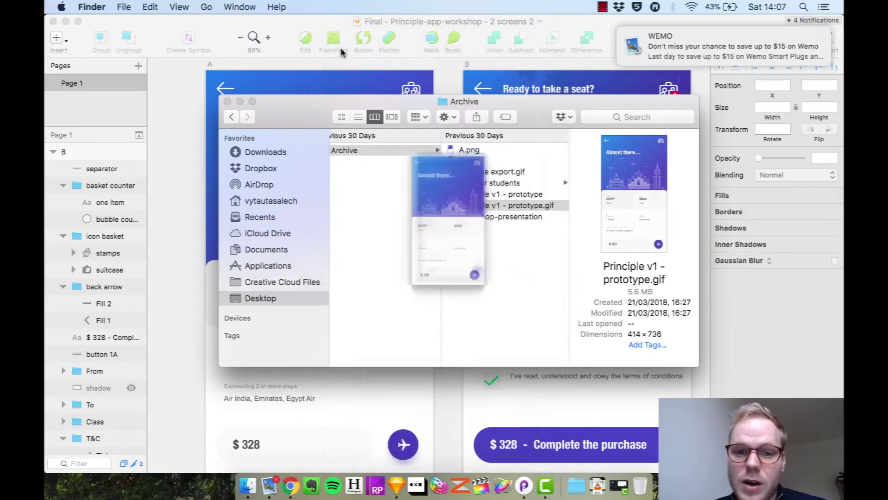
- Return to the Sketch design, dismiss the notification, and select then deselect artboard A
left_click(602, 21)
left_click(807, 37)
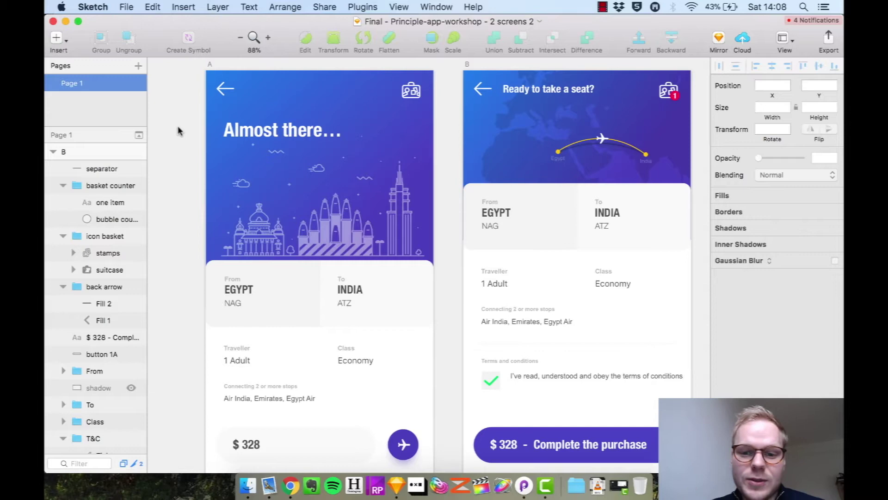
scroll(185, 148, "up", 3)
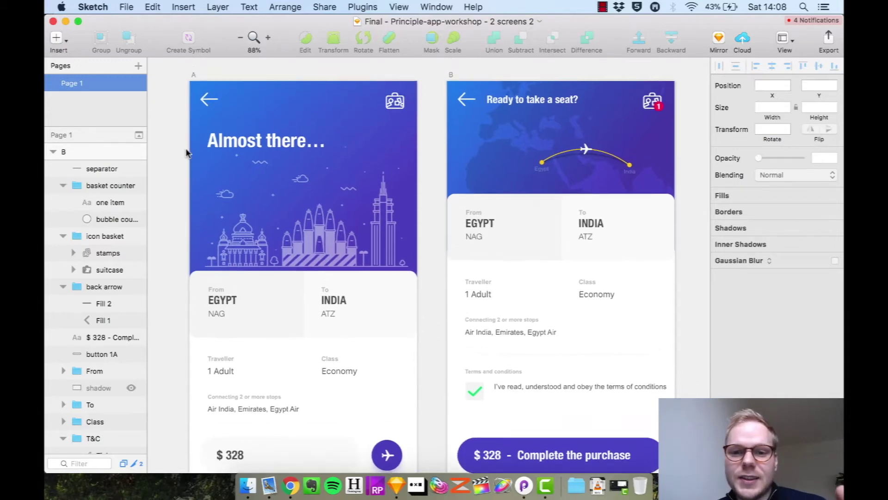
left_click(194, 91)
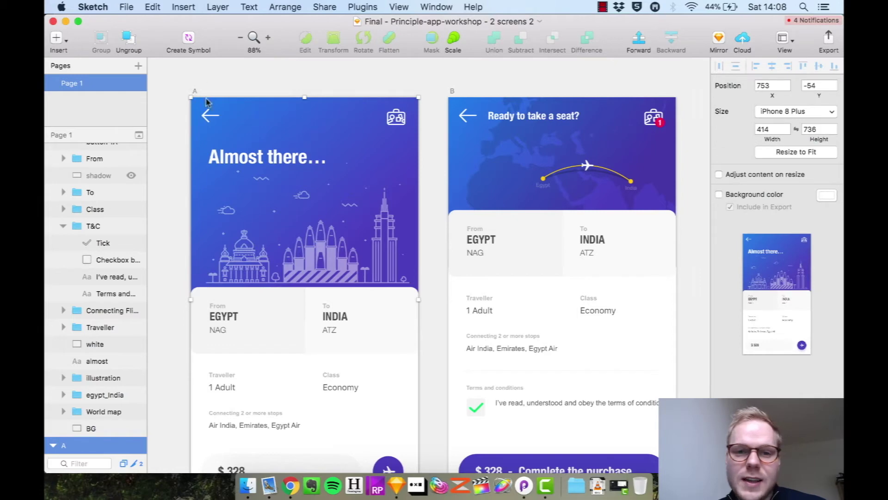
left_click(453, 93)
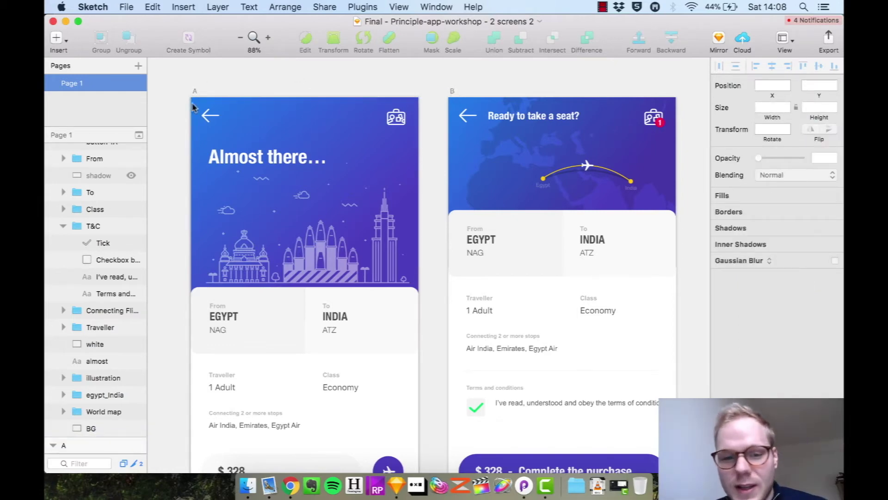
- Select artboards A and B together, then switch to the blank Principle document
scroll(206, 195, "down", 3)
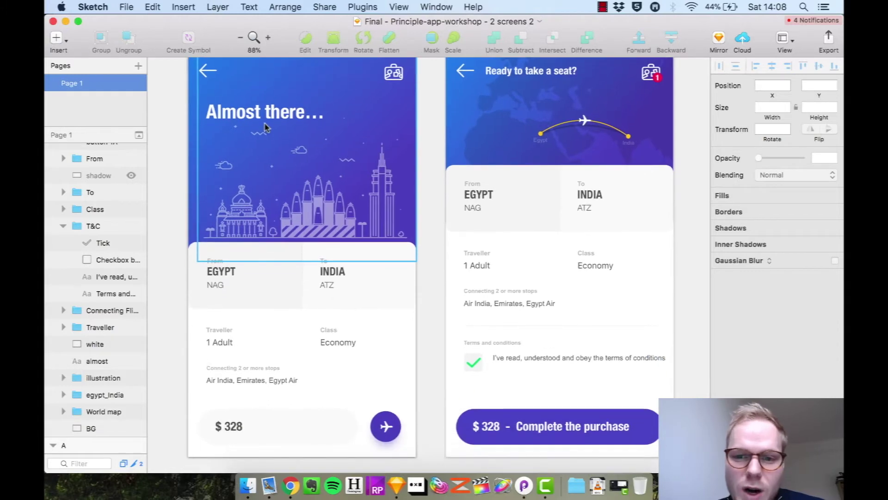
scroll(175, 240, "up", 1)
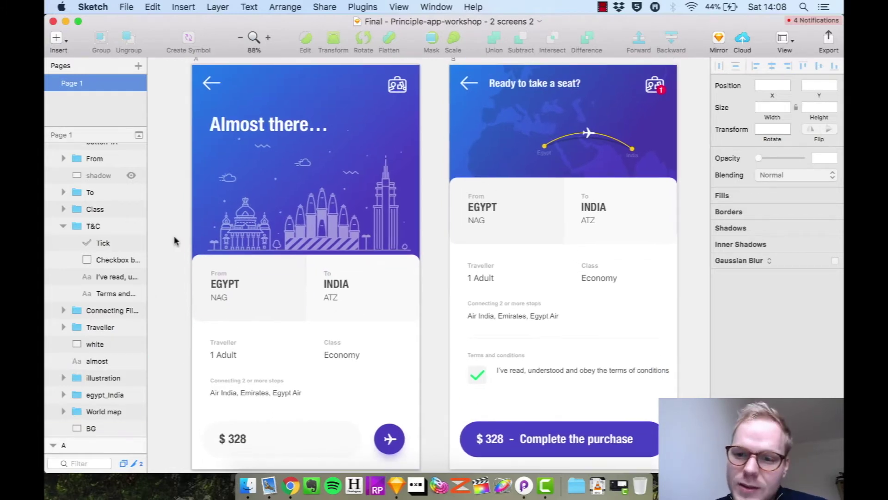
scroll(175, 241, "up", 1)
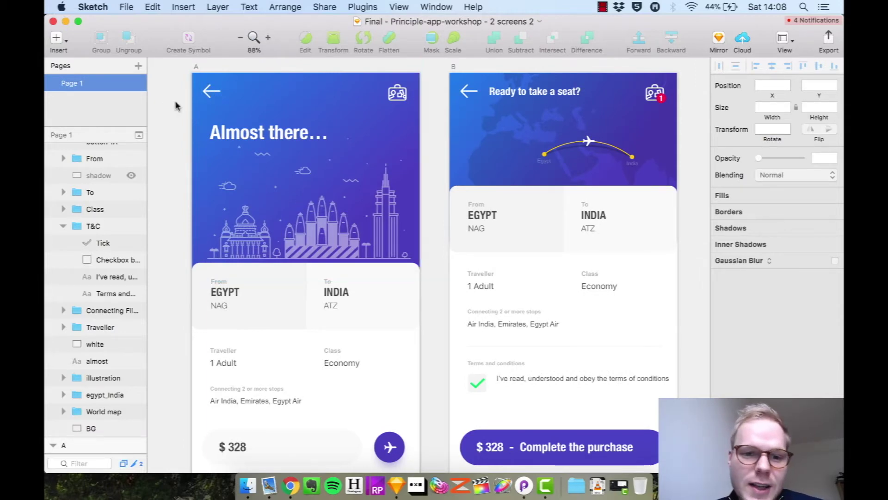
scroll(332, 151, "up", 2)
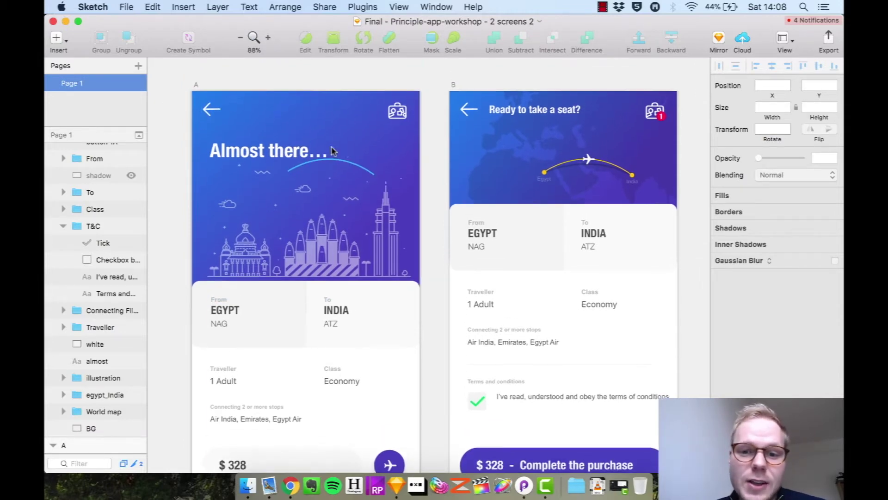
left_click(197, 85)
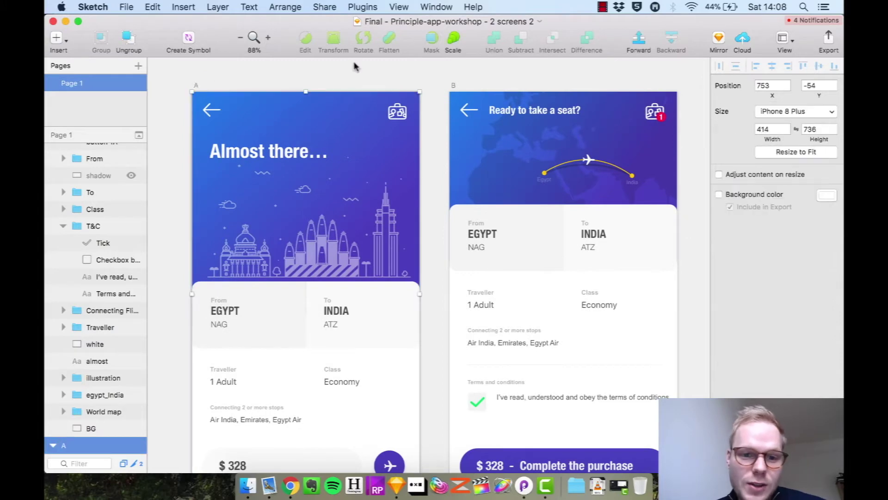
left_click(454, 86, "shift")
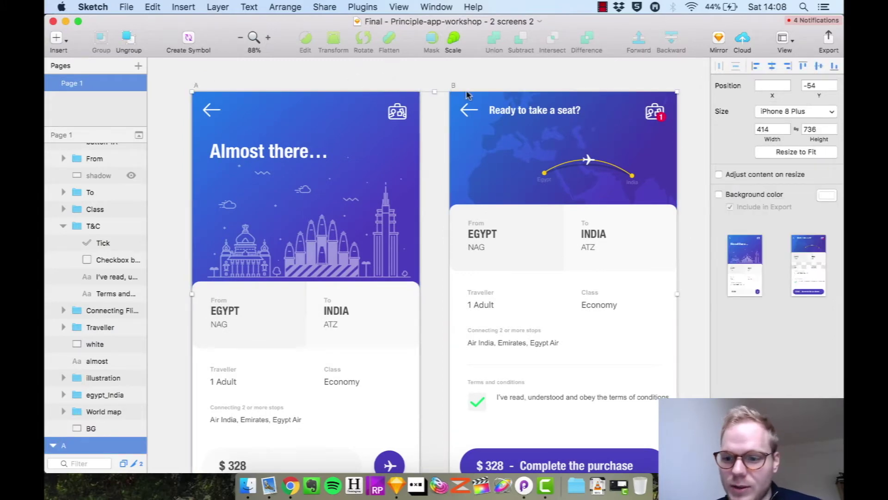
left_click(524, 485)
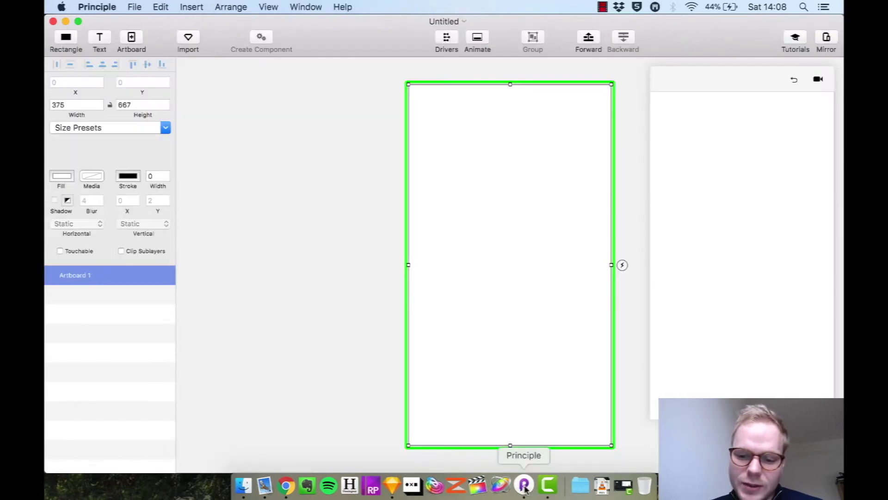
- Import the Sketch artboards A and B into Principle at 2x scale
left_click(189, 39)
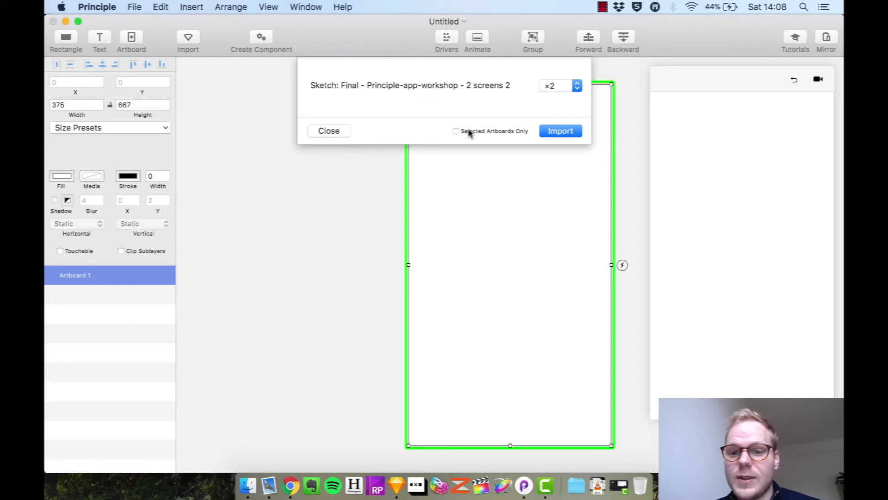
left_click(556, 131)
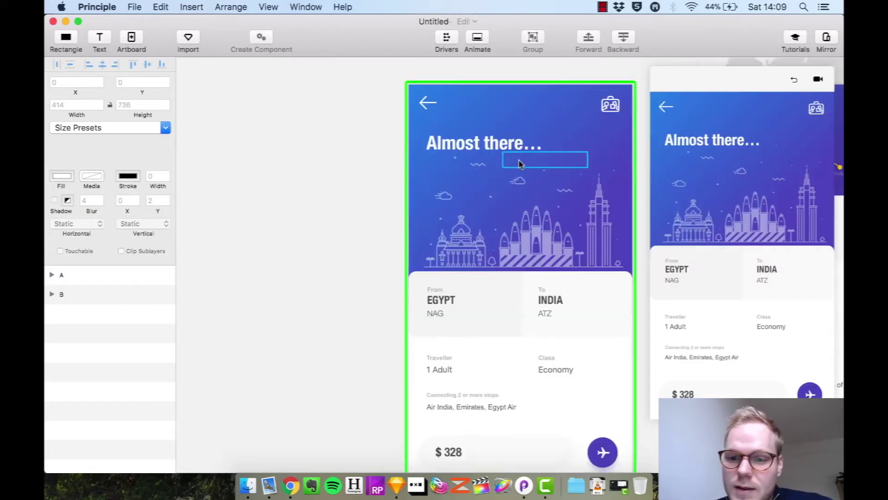
scroll(532, 158, "right", 5)
scroll(519, 164, "left", 1)
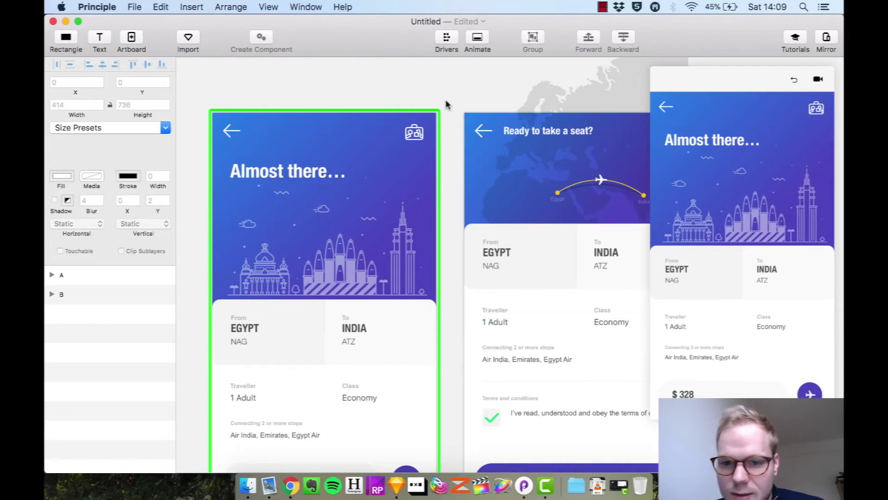
scroll(446, 103, "down", 6)
- Link a Tap on screen A's plane button (Group 9) to artboard B
left_click(396, 338)
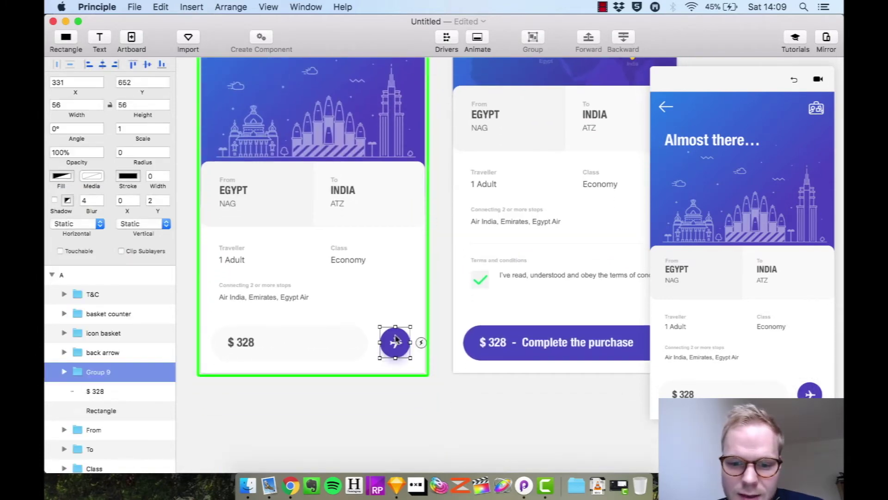
left_click(421, 342)
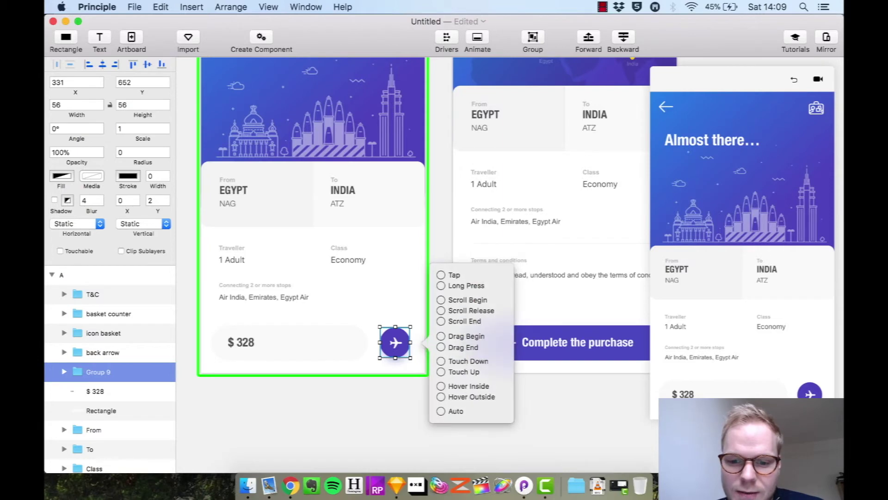
left_click_drag(420, 344, 526, 318)
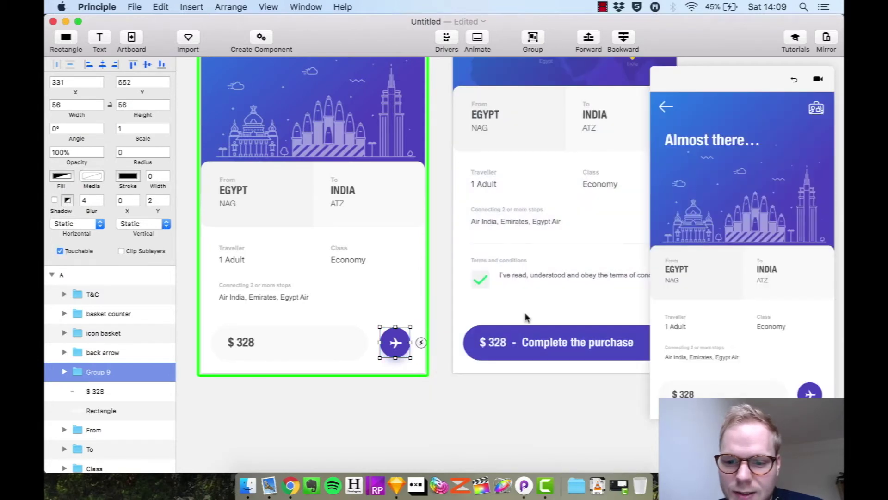
scroll(526, 318, "up", 10)
left_click(361, 299)
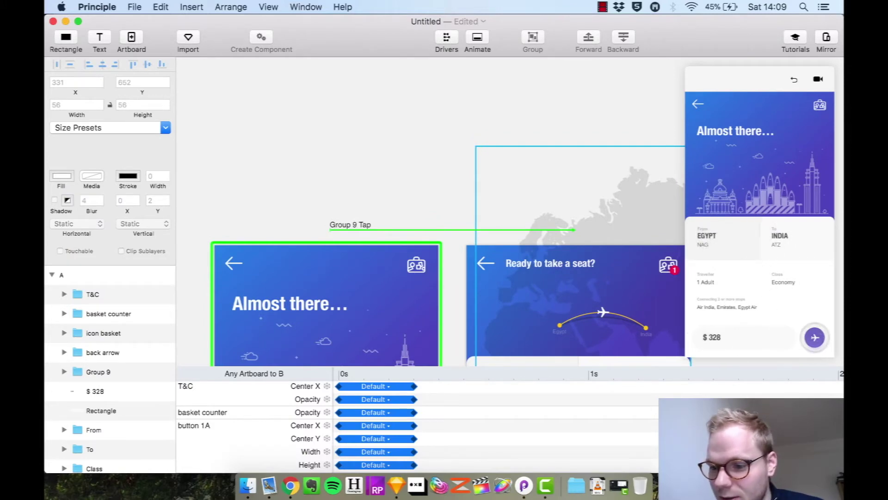
- Test the plane-button tap in the preview and select screen B's back arrow
left_click(814, 338)
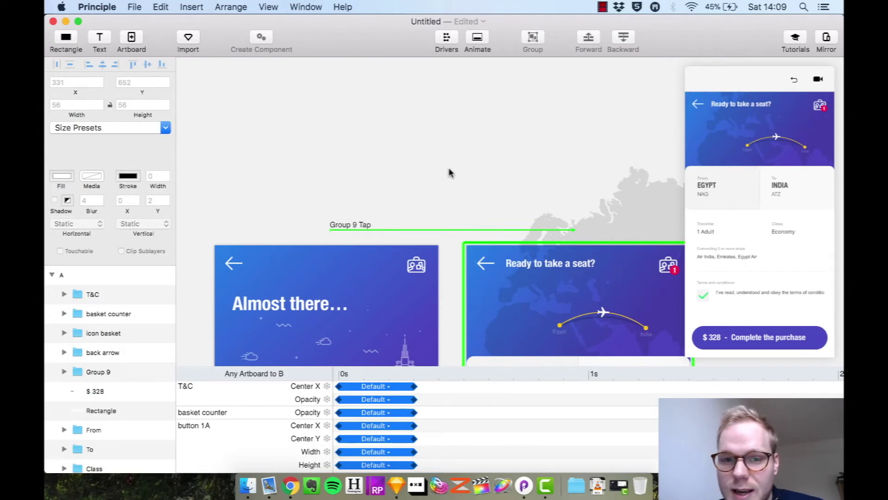
scroll(451, 176, "down", 5)
left_click(482, 195)
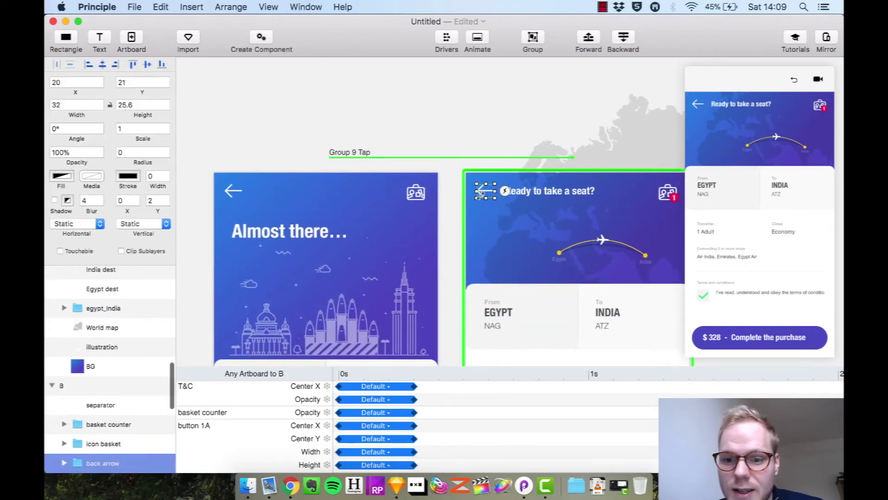
left_click(505, 191)
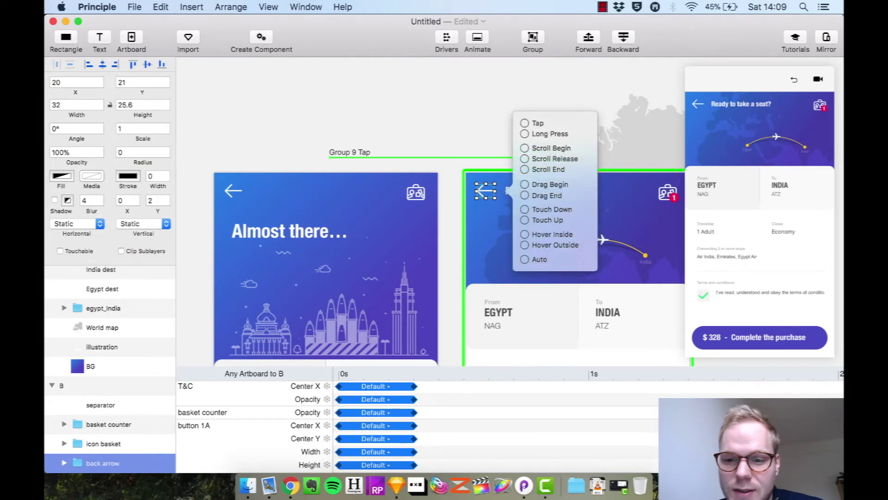
left_click(537, 123)
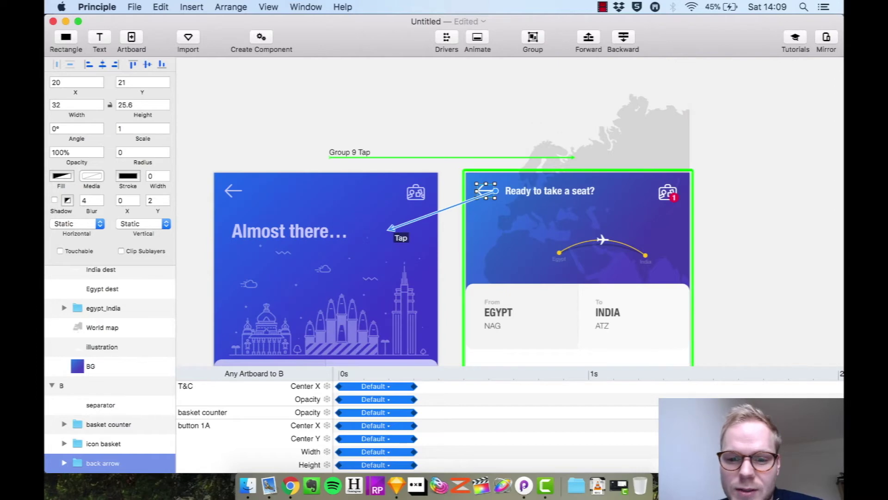
left_click(389, 226)
scroll(411, 139, "down", 2)
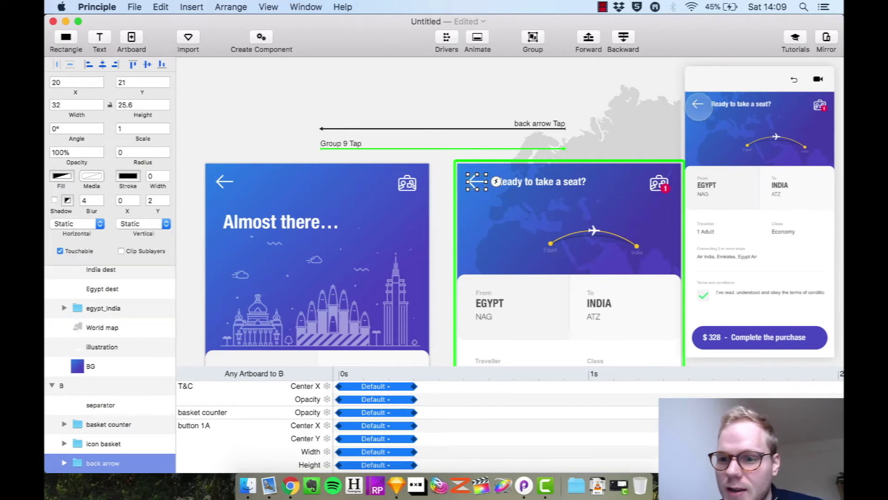
left_click(697, 104)
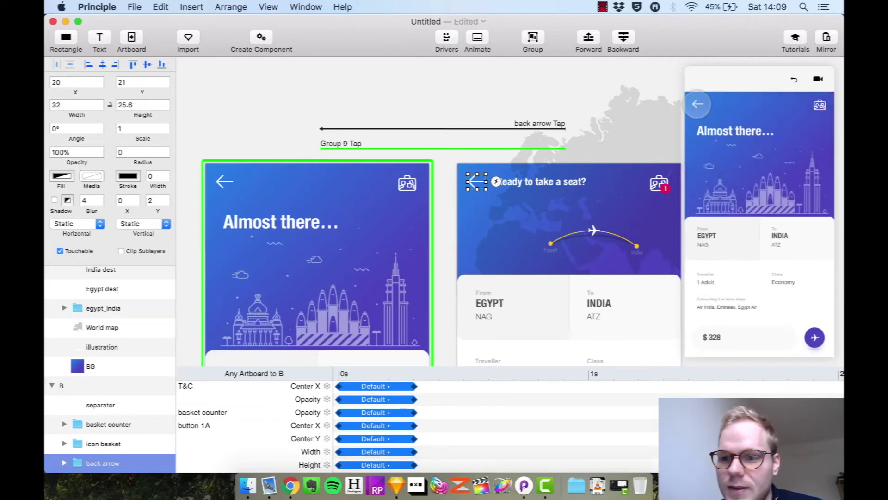
left_click(814, 337)
left_click(813, 338)
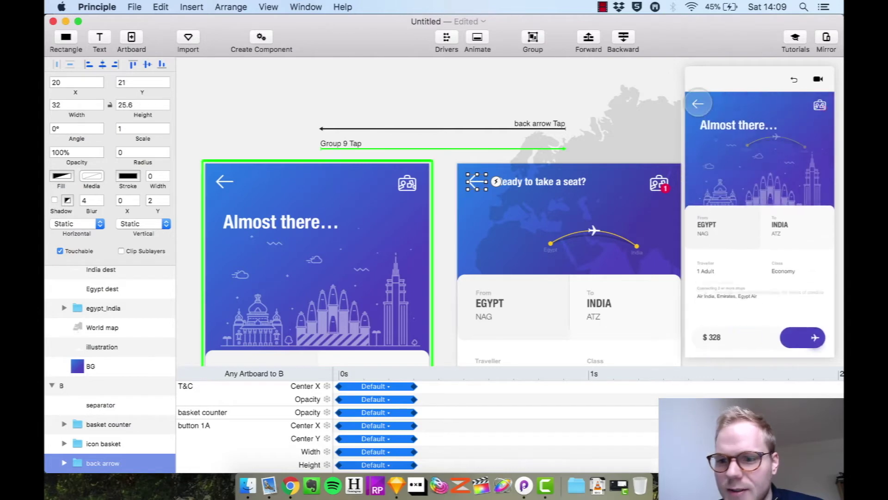
left_click(814, 337)
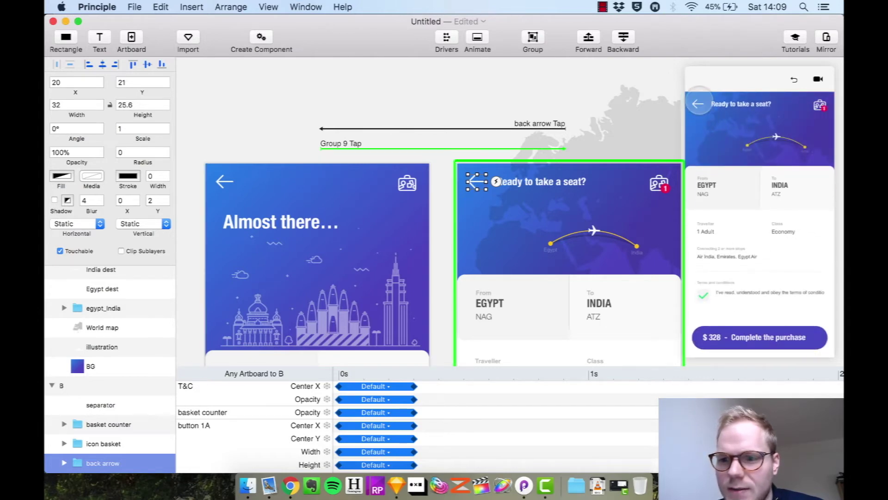
left_click(814, 337)
left_click(814, 337)
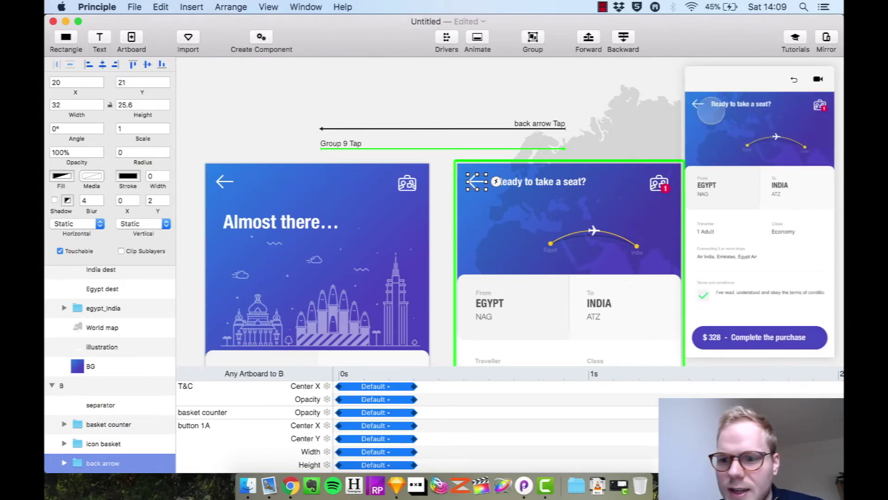
left_click(698, 103)
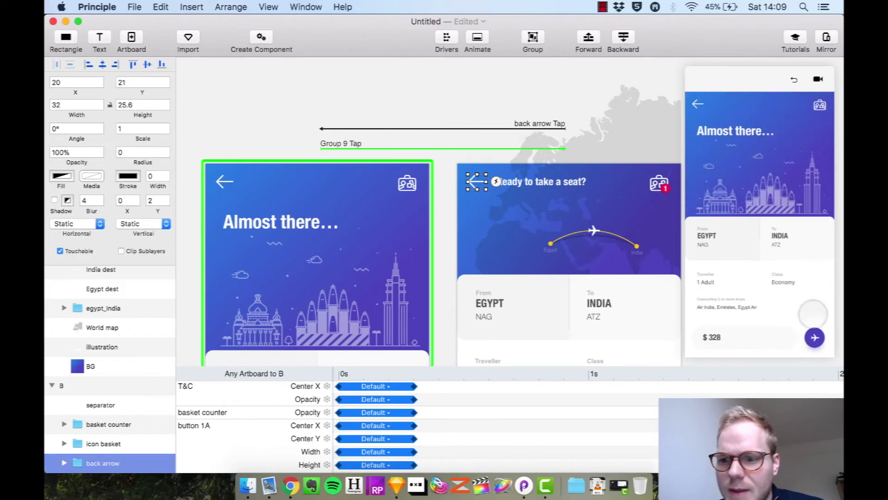
left_click(814, 337)
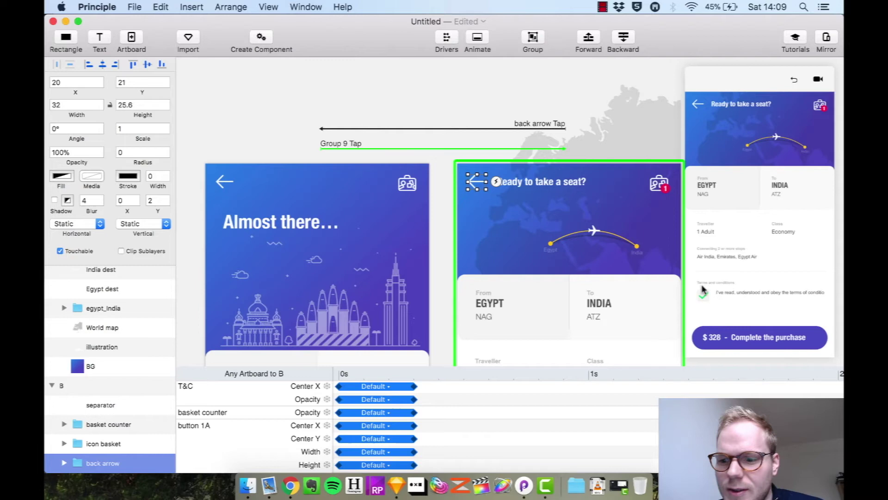
left_click(699, 103)
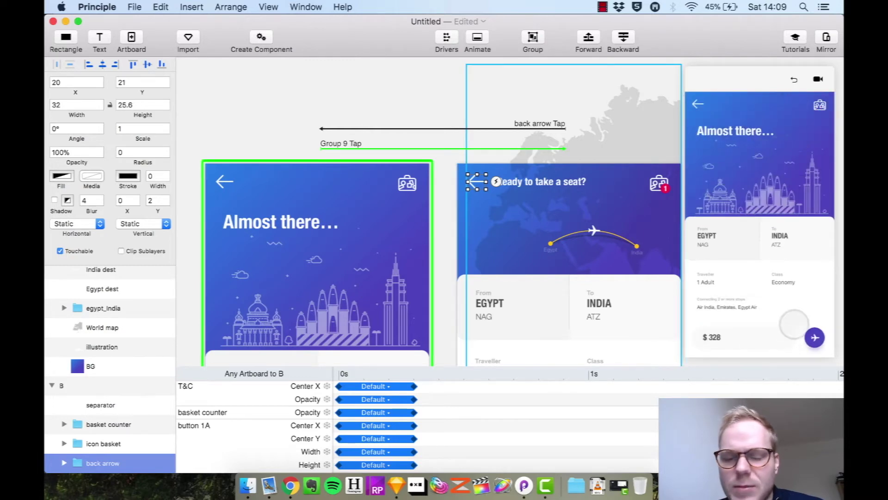
- Shrink the timeline panel and enlarge the live Preview window
left_click(418, 95)
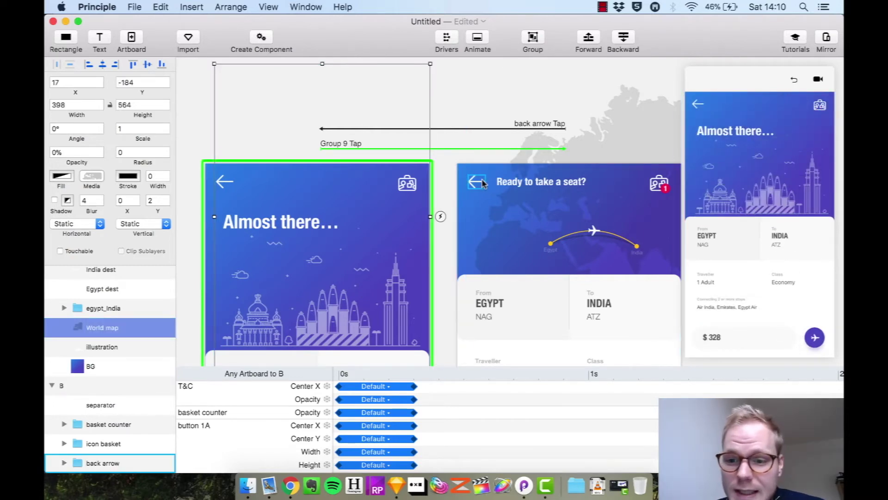
scroll(601, 194, "down", 5)
scroll(623, 196, "up", 5)
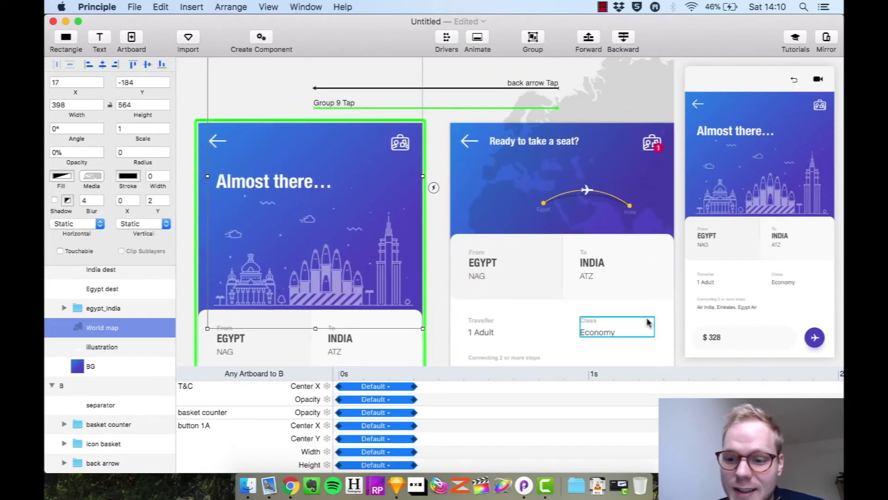
left_click_drag(664, 367, 664, 411)
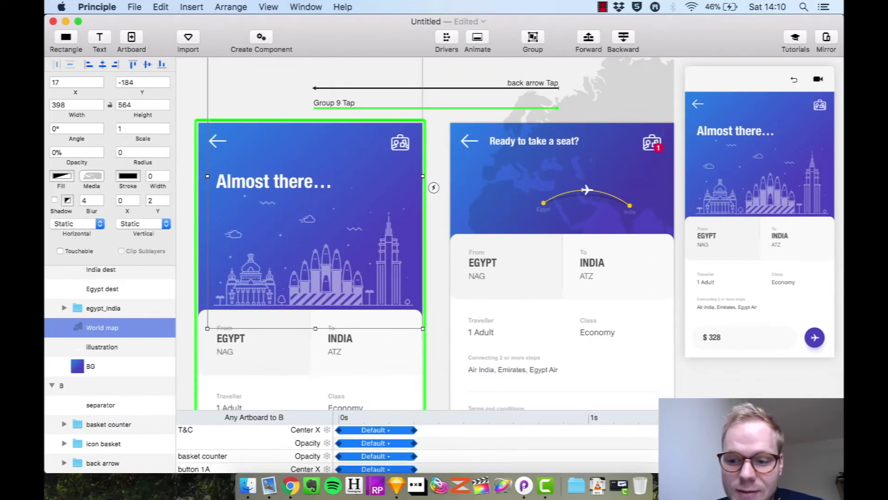
left_click_drag(687, 357, 618, 397)
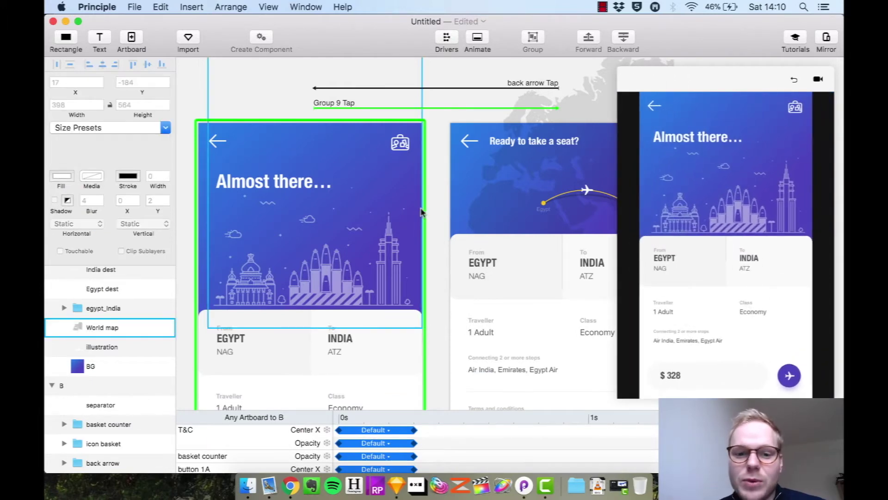
- Select the screen headings and World map layer, then close the animation timeline
left_click(276, 182)
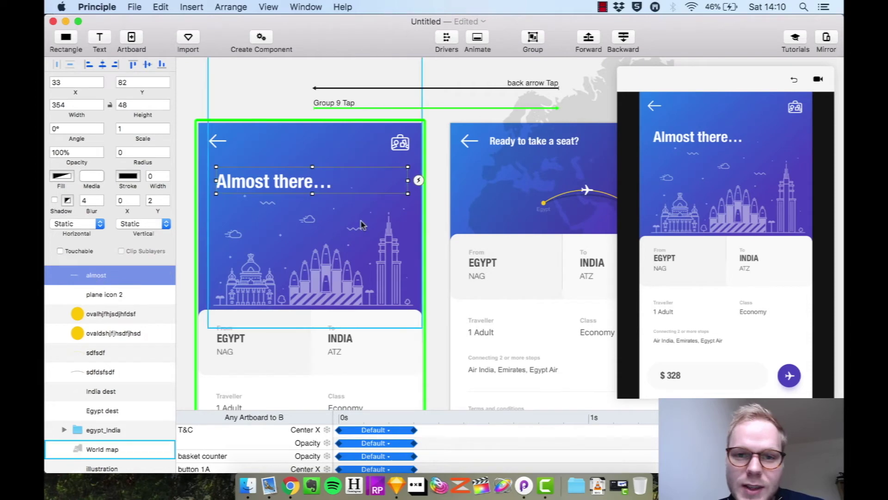
left_click(521, 145)
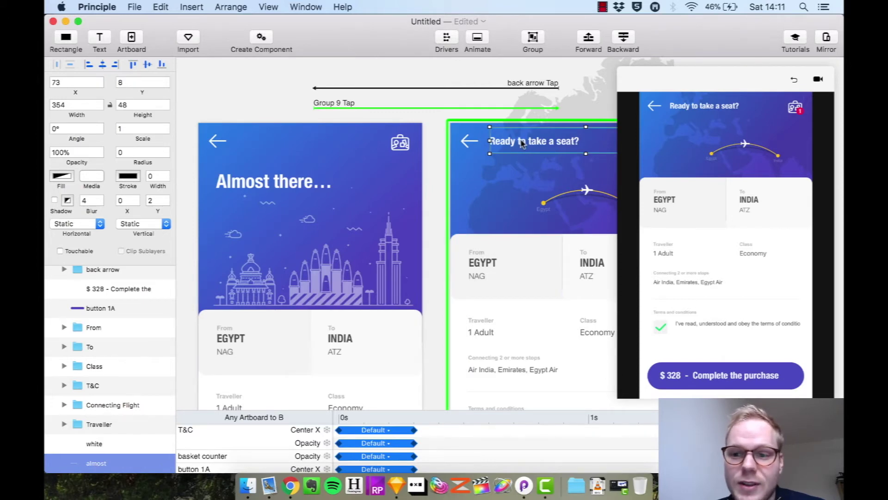
left_click(326, 126)
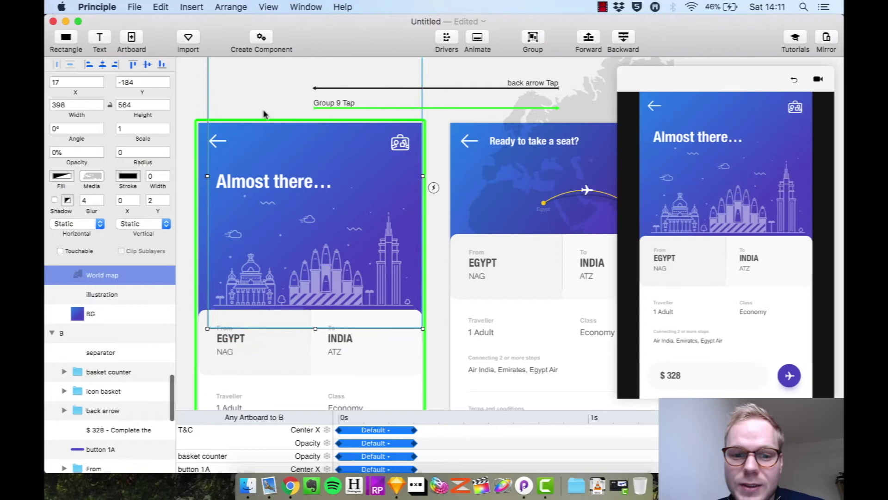
left_click(324, 114)
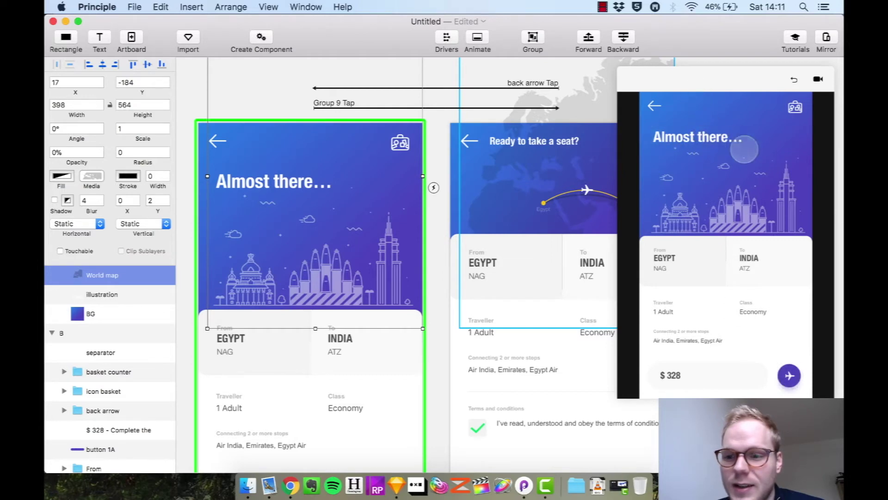
- Test the taps in the preview, moving between Almost there… and Ready to take a seat?
left_click(790, 375)
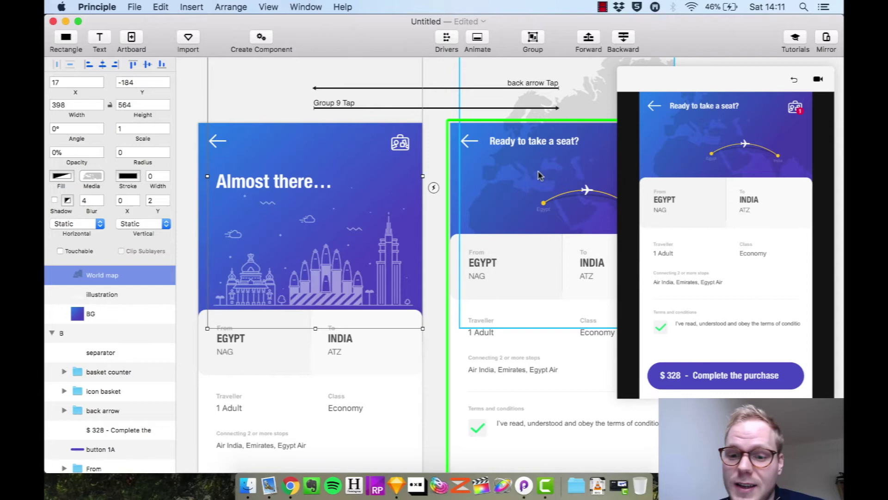
left_click(435, 127)
scroll(435, 126, "down", 5)
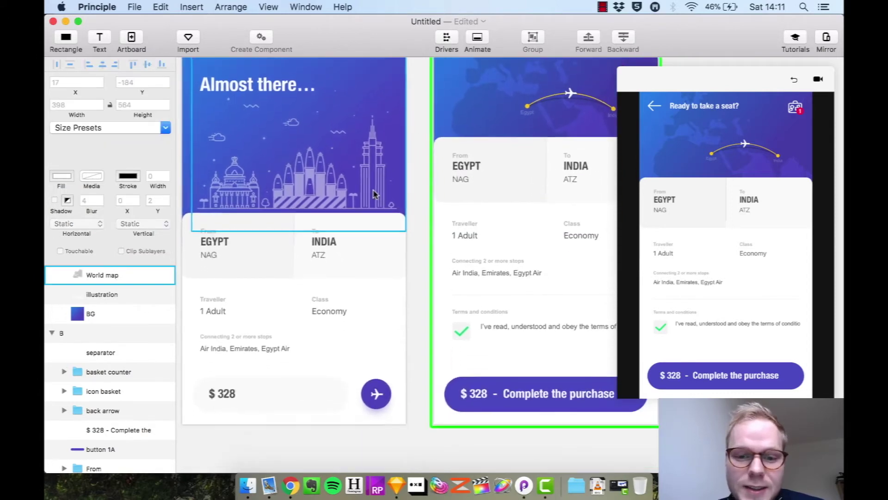
scroll(375, 195, "up", 1)
scroll(531, 125, "up", 3)
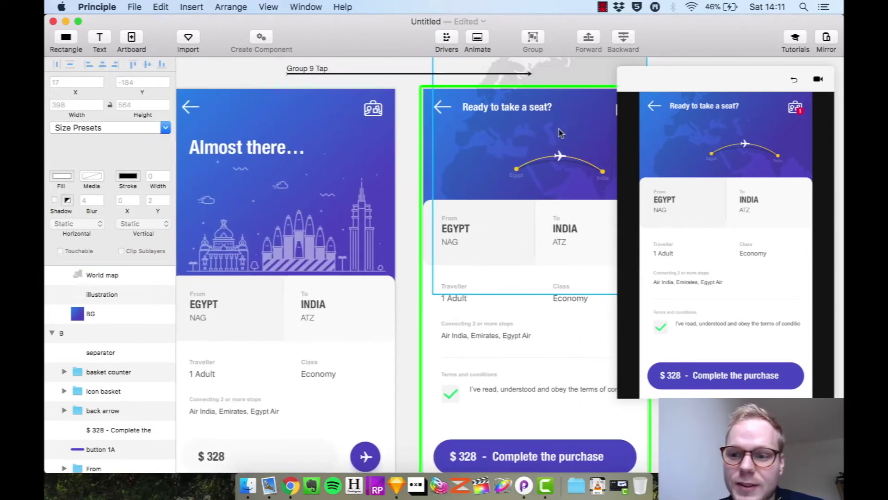
left_click(653, 106)
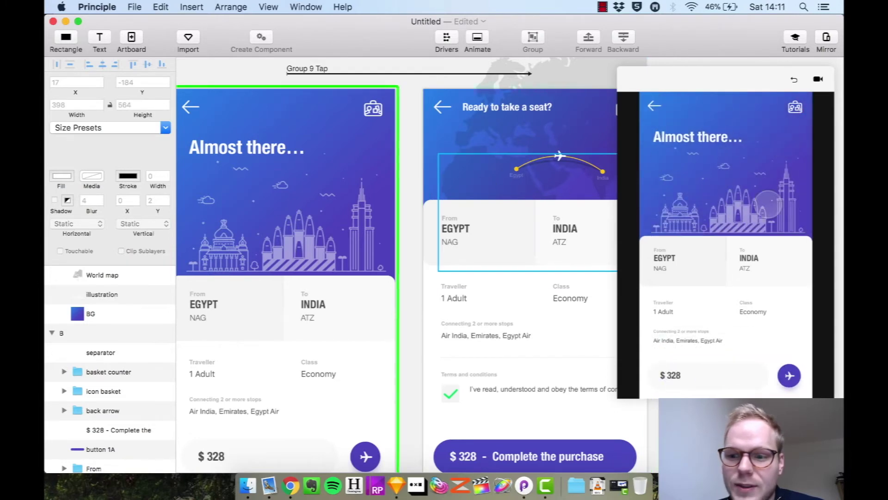
left_click(791, 376)
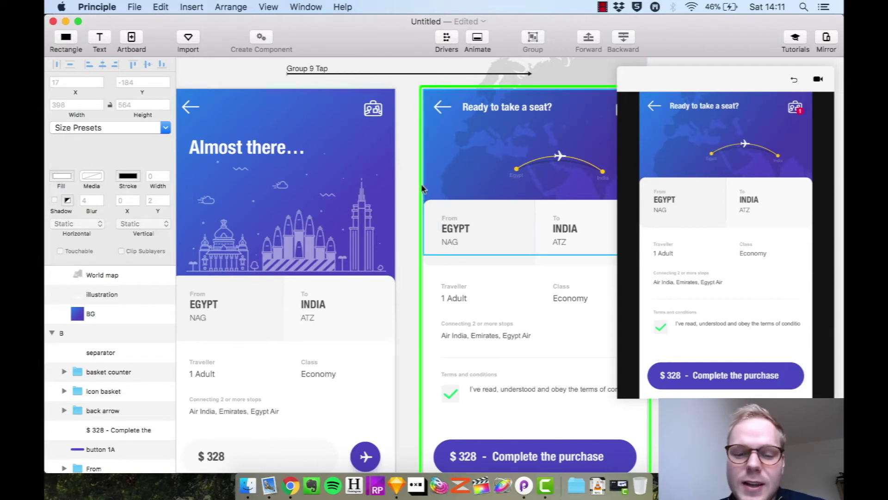
- Set the Almost there… World map to 20% opacity, move it to 8, −54, and test
left_click(504, 139)
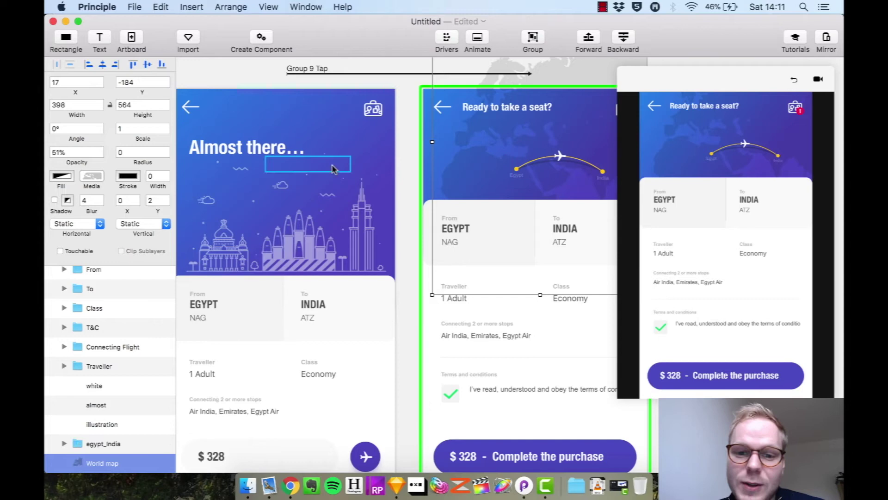
left_click(336, 146)
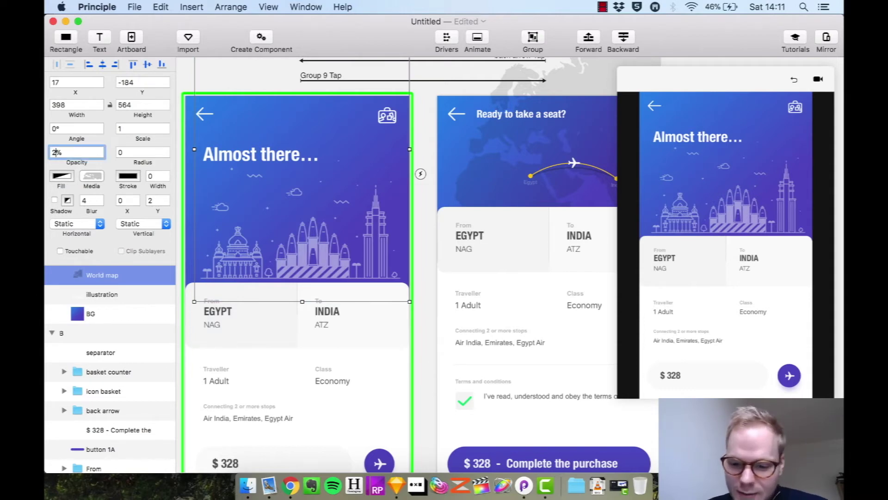
key("Return")
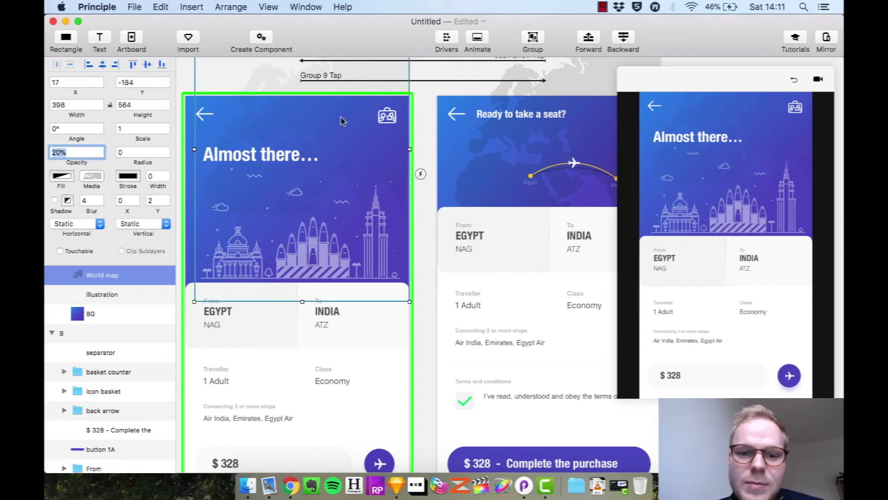
left_click_drag(346, 122, 341, 190)
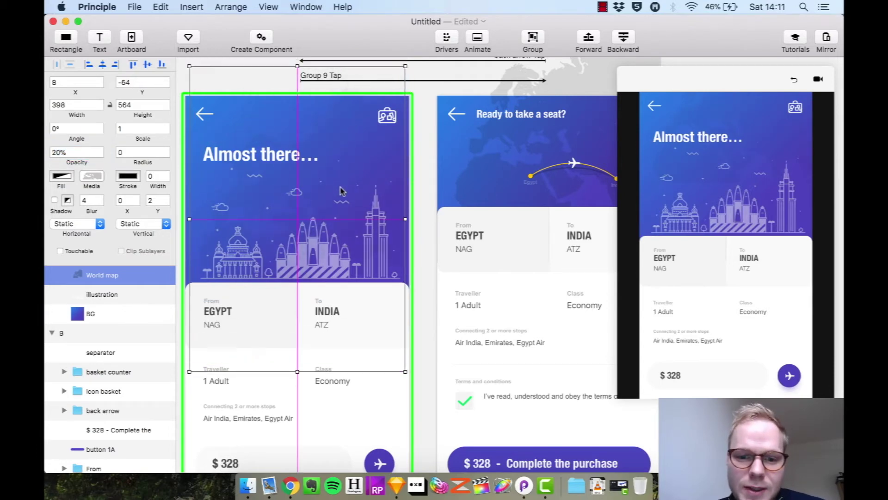
left_click(423, 124)
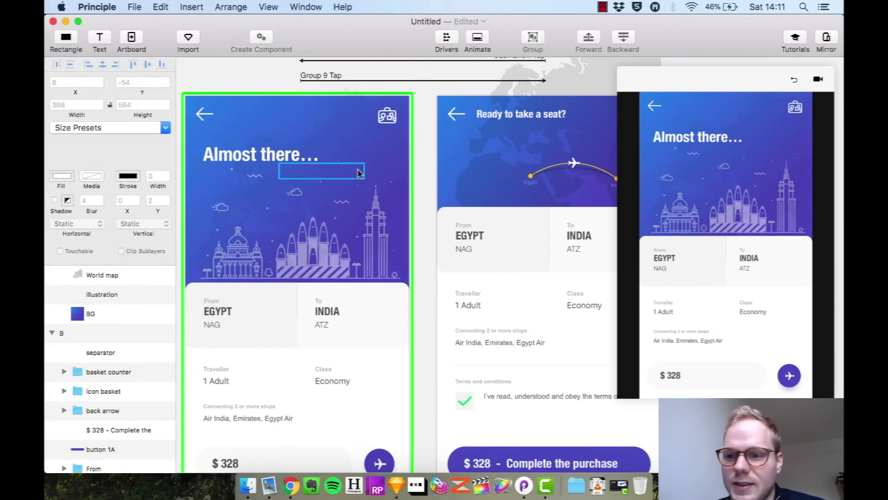
left_click(789, 375)
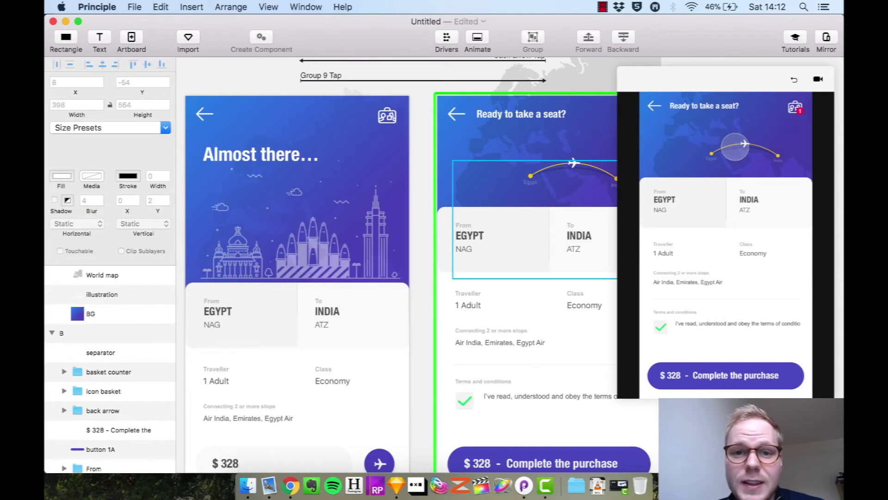
left_click(654, 106)
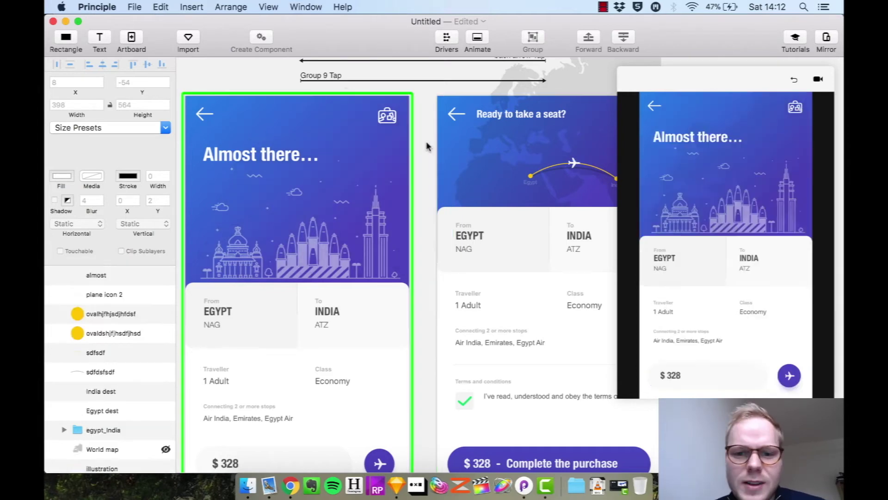
- Duplicate the Ready to take a seat? artboard to create B 2
scroll(407, 139, "left", 5)
scroll(402, 135, "right", 5)
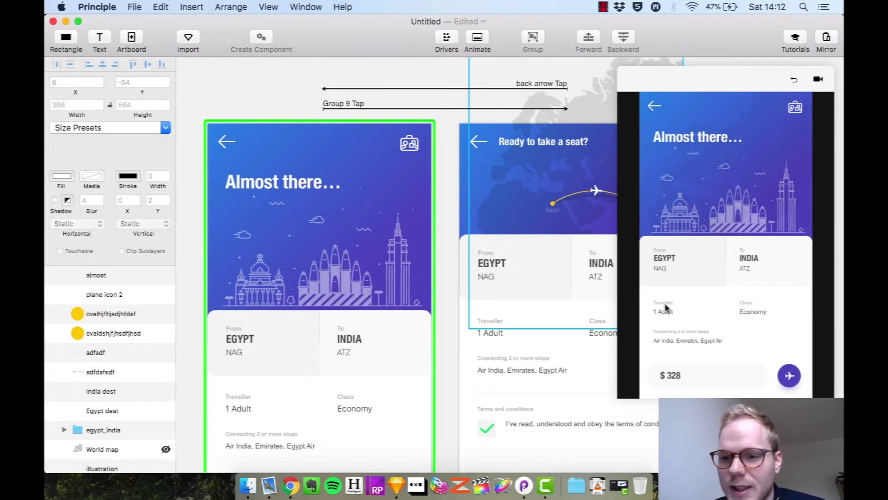
scroll(370, 185, "down", 3)
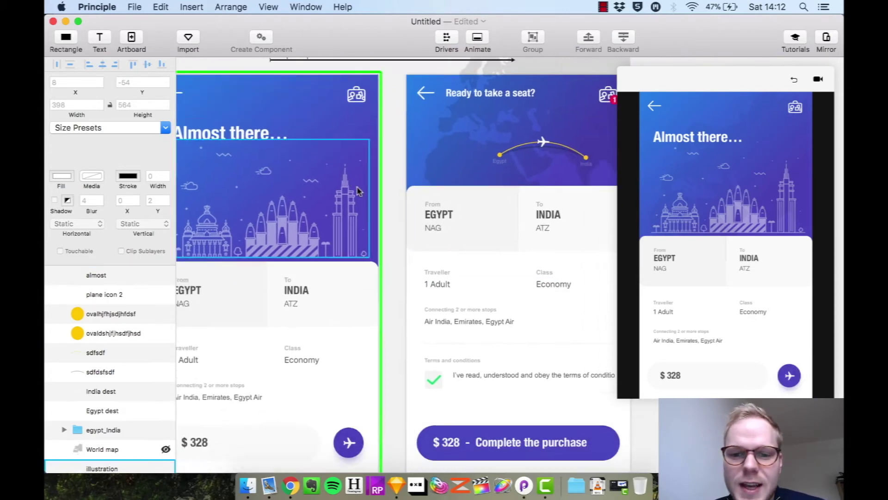
scroll(358, 190, "right", 5)
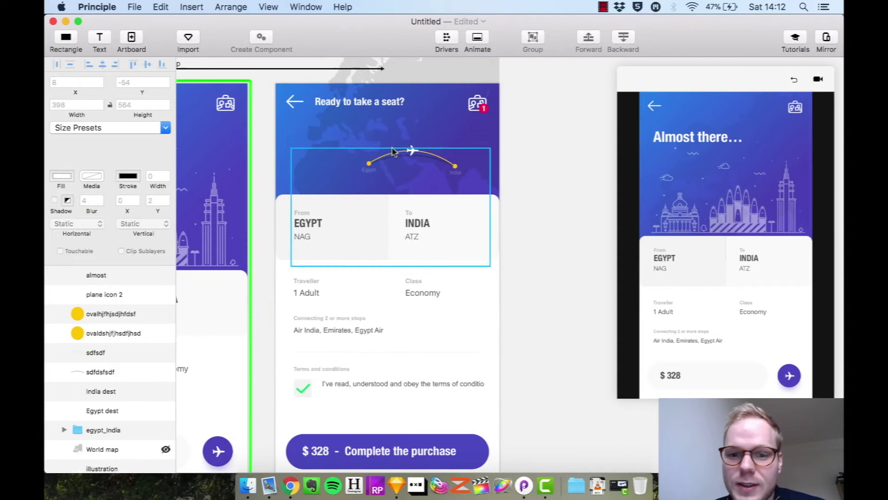
left_click(392, 151)
scroll(480, 188, "right", 8)
scroll(336, 169, "left", 4)
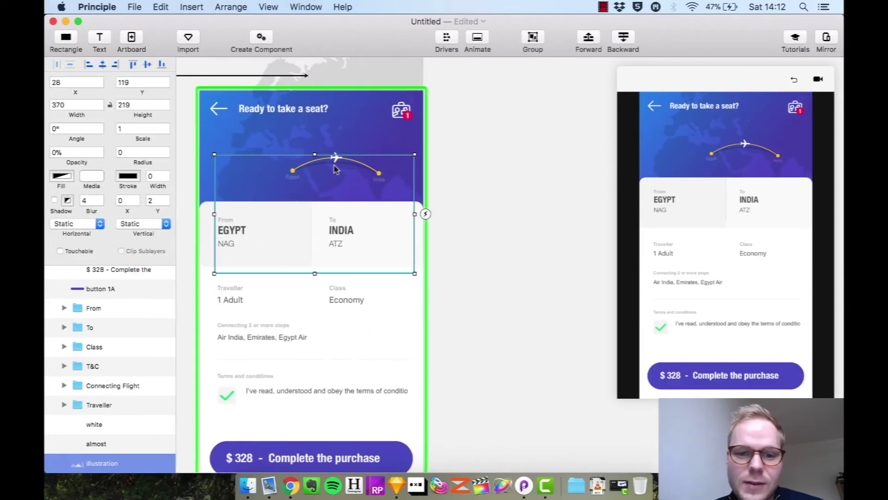
right_click(331, 136)
left_click(370, 162)
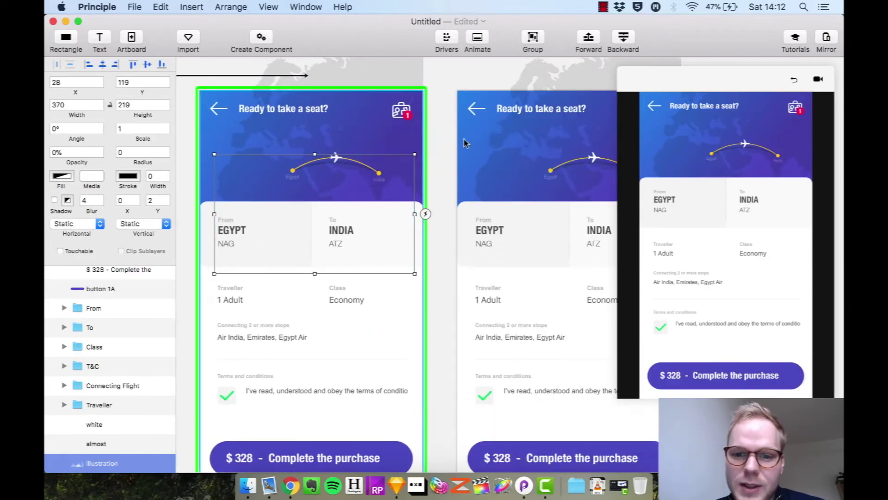
left_click(465, 143)
- Link an icon basket (suitcase) Tap on screen B to the duplicate B 2 artboard
scroll(476, 120, "up", 2)
left_click(475, 115)
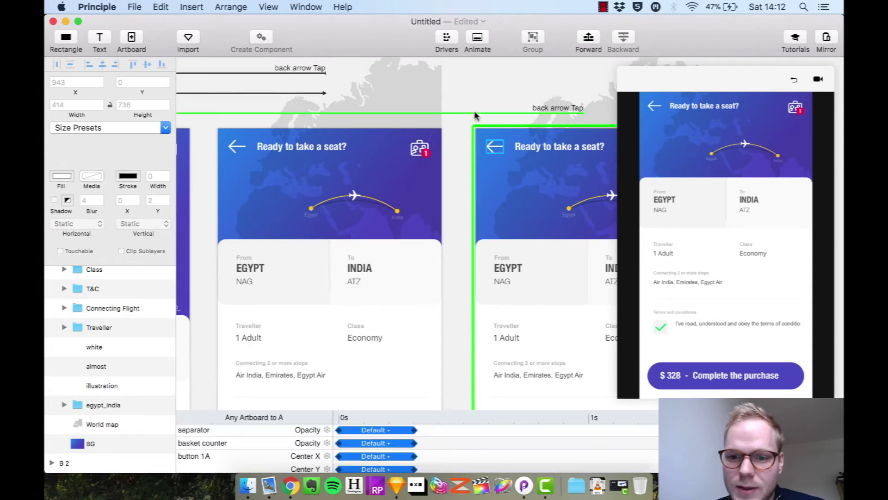
left_click(475, 116)
left_click(405, 111)
scroll(404, 109, "down", 5)
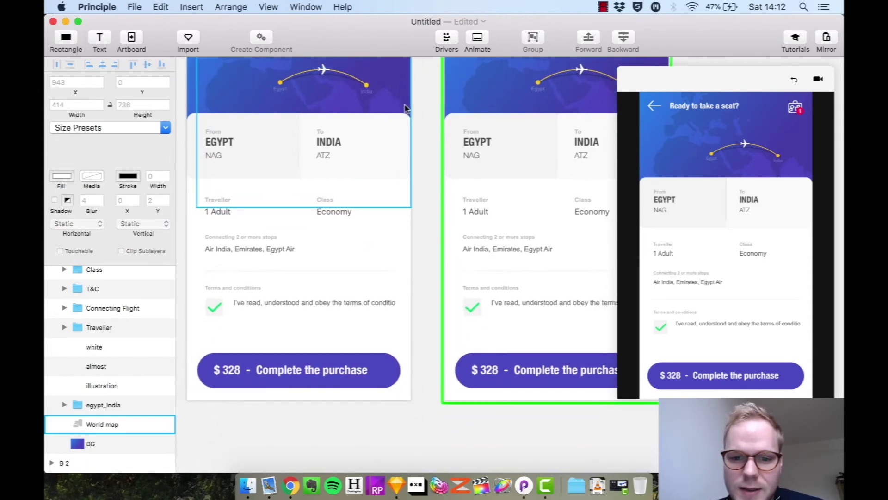
scroll(401, 106, "up", 3)
left_click(397, 102)
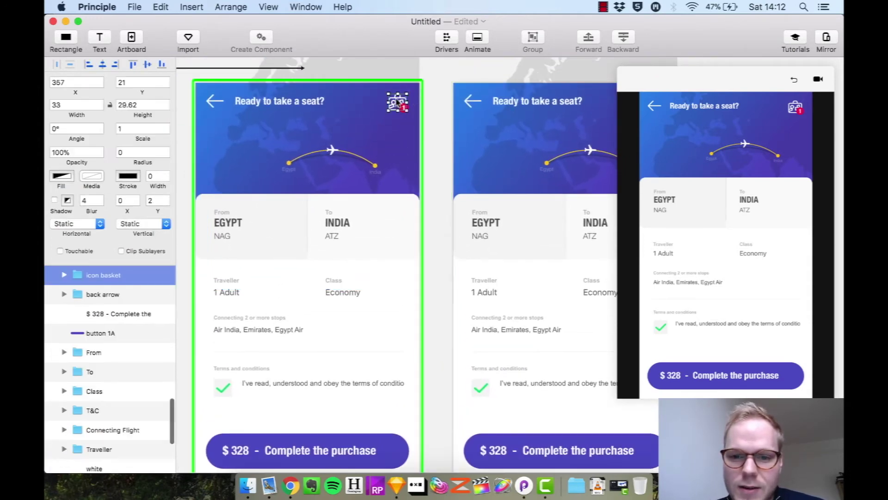
scroll(402, 103, "right", 2)
left_click_drag(417, 101, 569, 135)
scroll(569, 135, "right", 3)
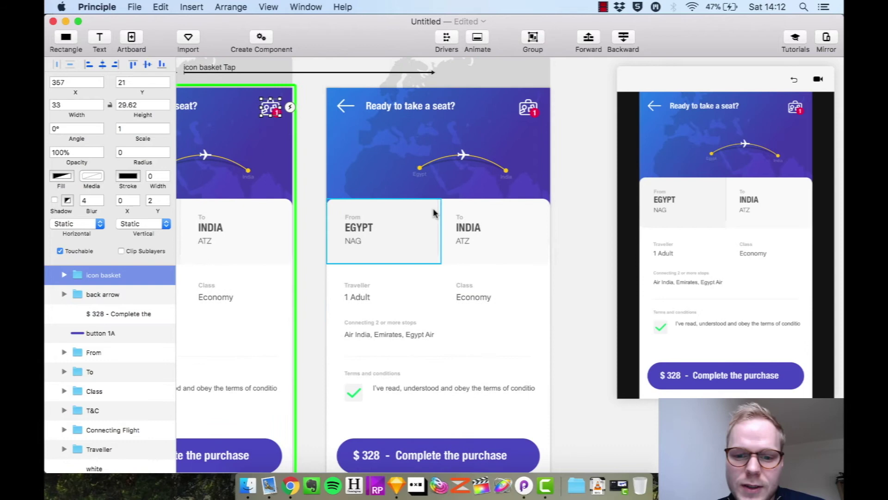
left_click(439, 454)
scroll(244, 196, "down", 3)
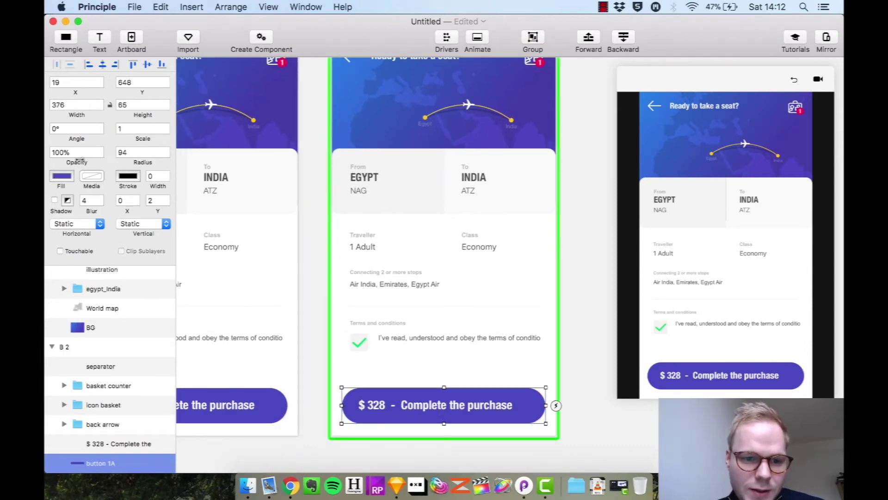
- Fade button 1A to 0% opacity and nudge the five trip detail groups down
left_click_drag(79, 160, 46, 160)
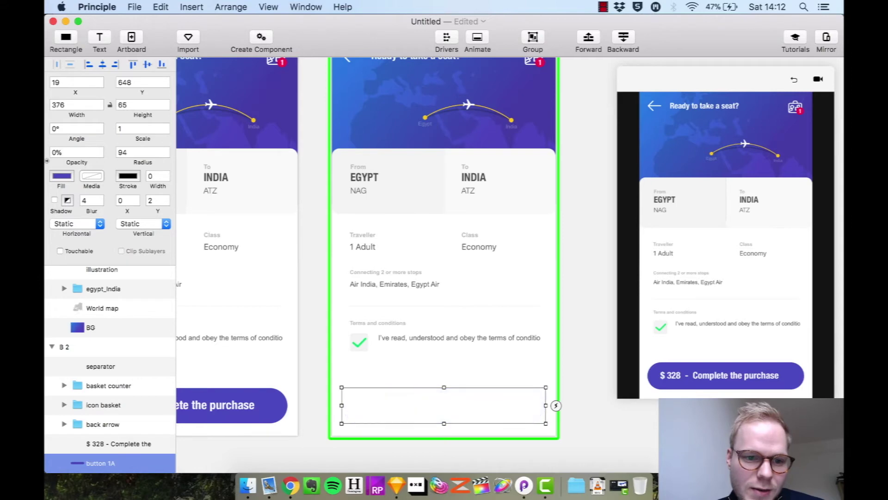
left_click_drag(319, 152, 463, 283)
key("shift+Down")
key("shift+Down")
key("shift+Down")
key("shift+Down")
key("shift+Down")
key("shift+Down")
key("shift+Down")
key("shift+Down")
key("shift+Down")
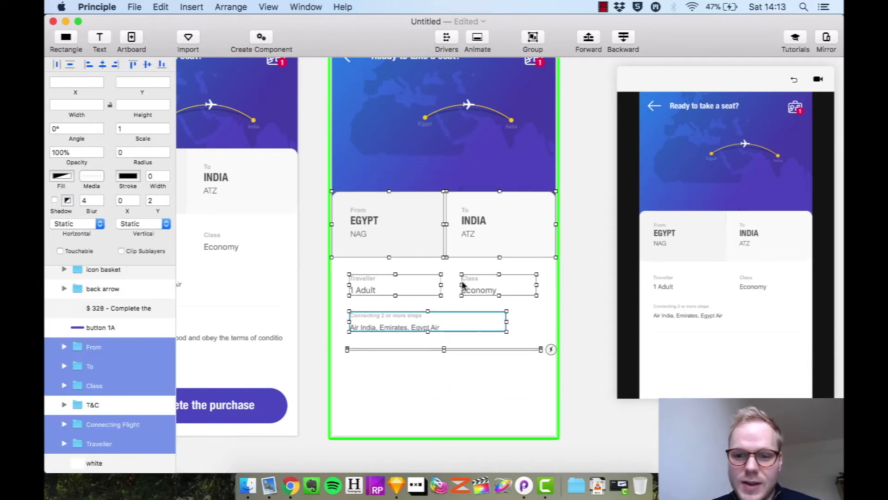
key("shift+Down")
key("shift+Down")
key("shift+Down")
key("shift+Down")
key("shift+Down")
key("shift+Down")
key("shift+Down")
key("shift+Down")
key("shift+Down")
key("shift+Down")
key("shift+Down")
key("shift+Down")
key("shift+Down")
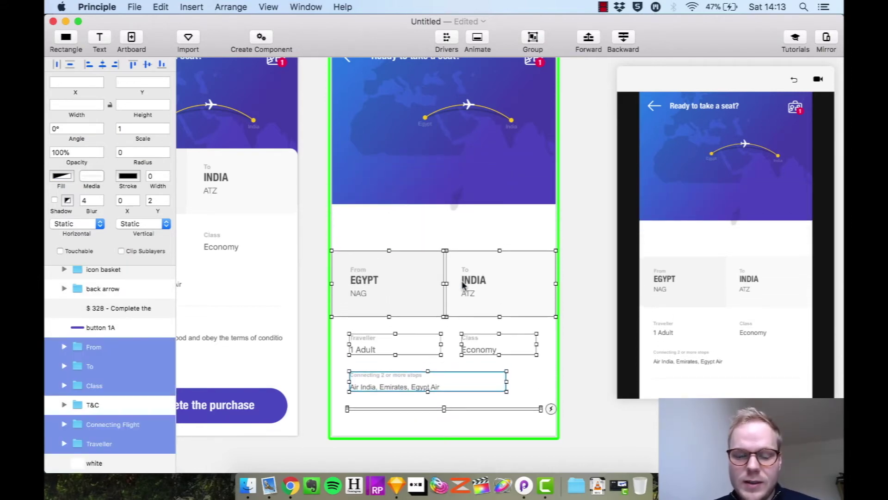
- Stretch the blue BG background on B 2 to 417 tall
left_click(512, 194)
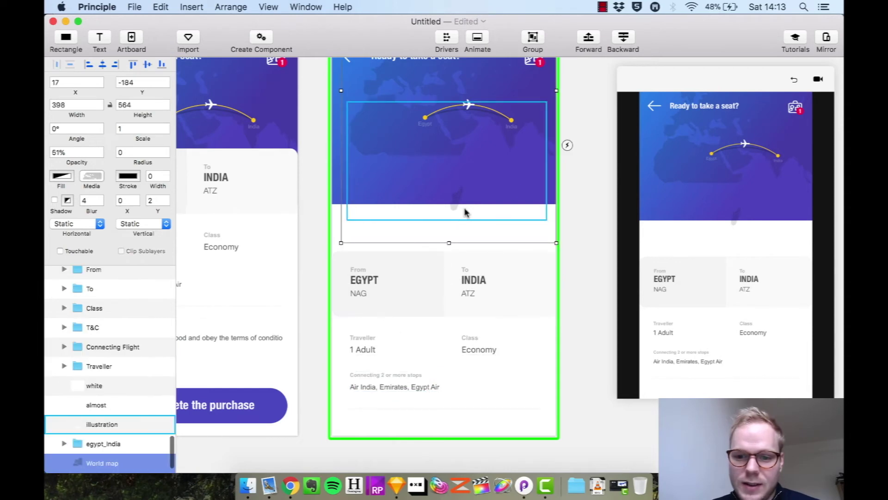
left_click(444, 135)
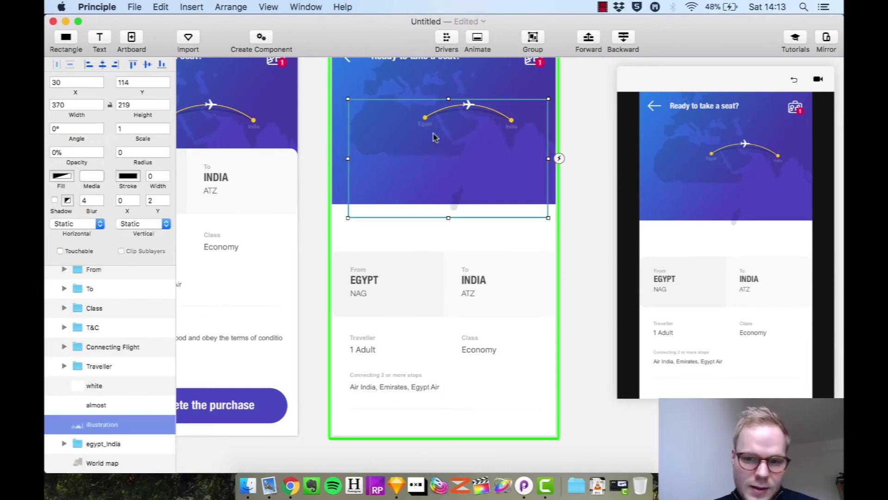
left_click(346, 98)
left_click(337, 171)
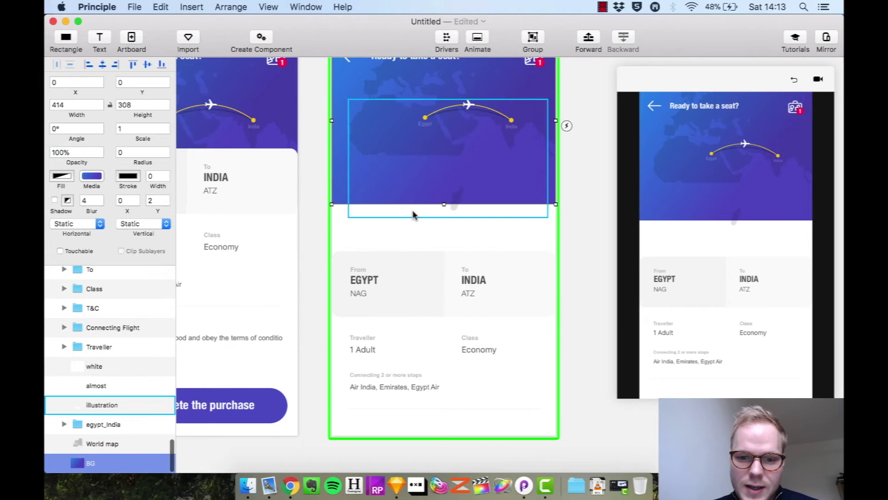
left_click_drag(442, 202, 443, 262)
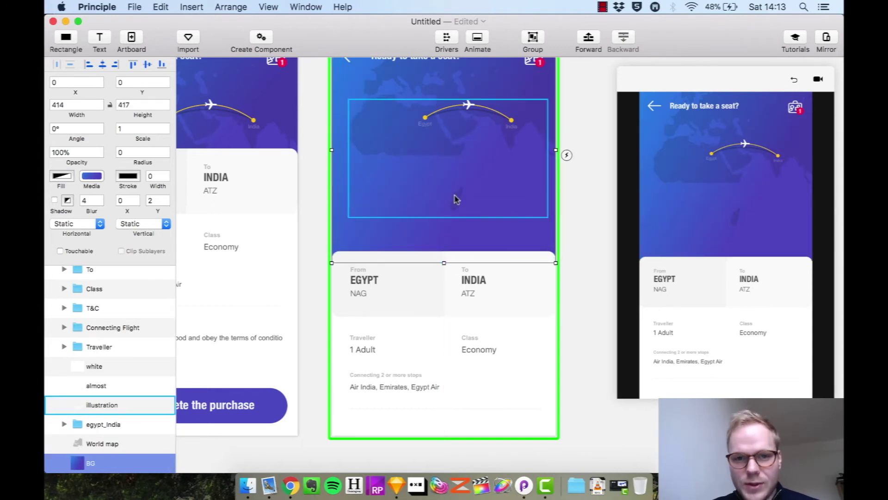
- Enlarge the B 2 World map to 522×629, past the screen edges
scroll(444, 163, "up", 3)
left_click(466, 165)
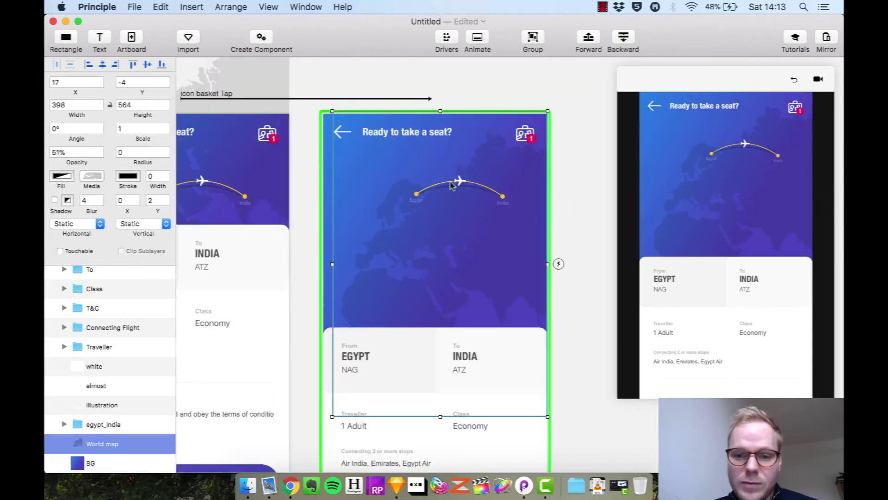
left_click(487, 196)
left_click(404, 308)
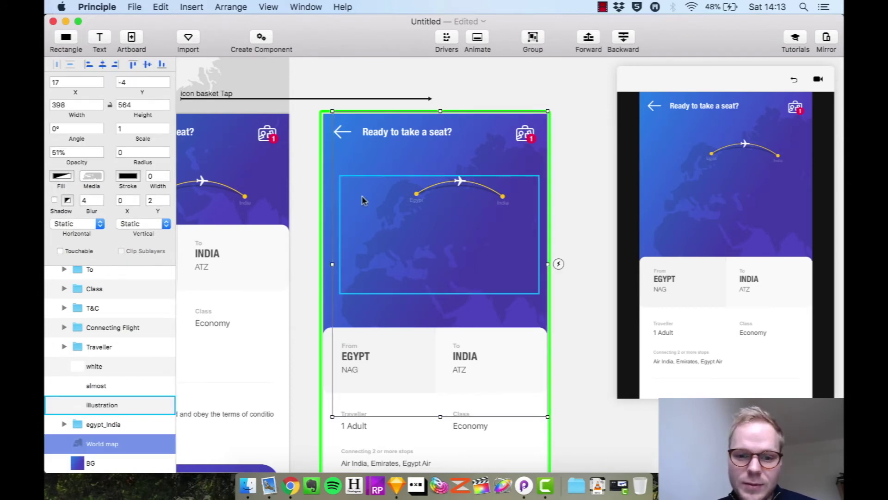
left_click_drag(331, 110, 262, 59)
- Test the suitcase tap in the preview to reach the B 2 screen
scroll(303, 184, "left", 5)
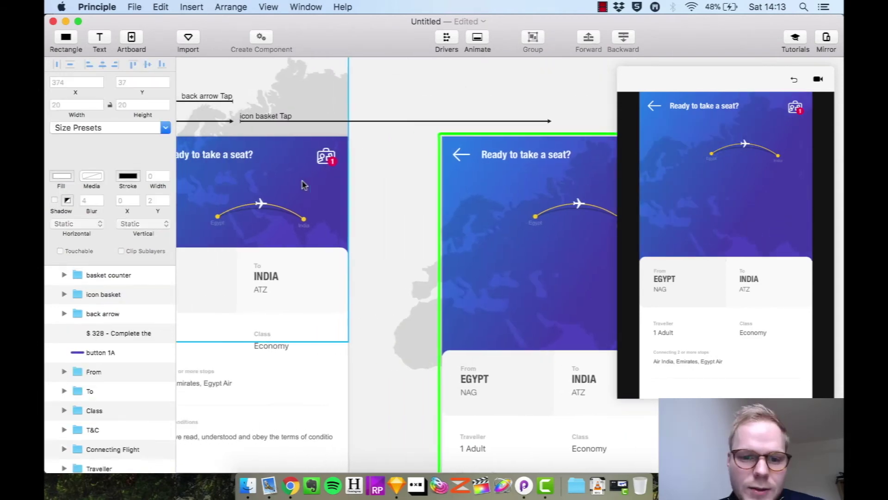
left_click(280, 175)
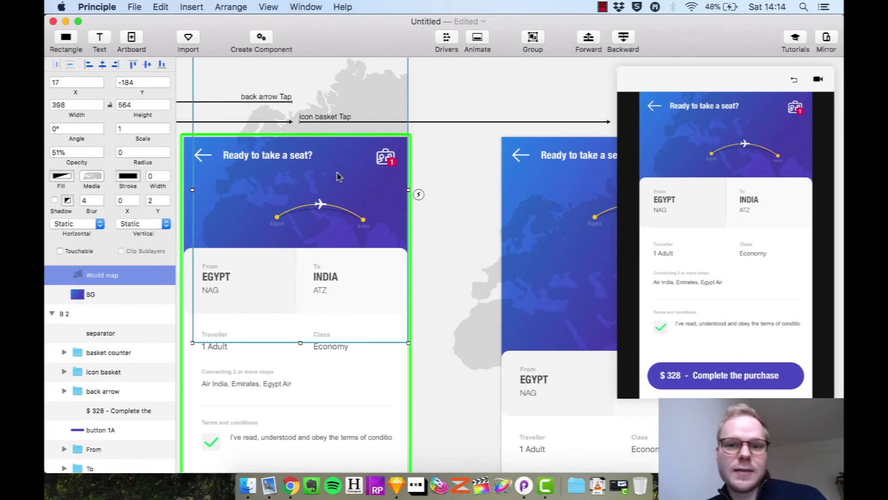
scroll(311, 194, "left", 3)
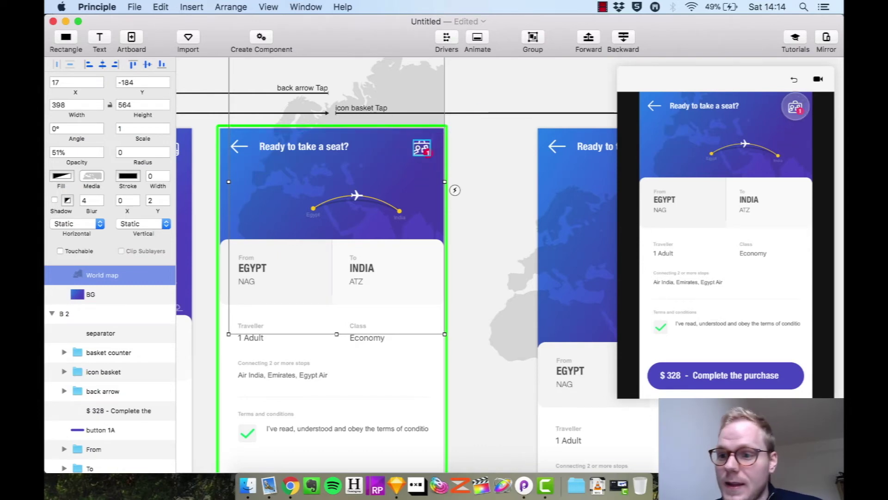
left_click(796, 108)
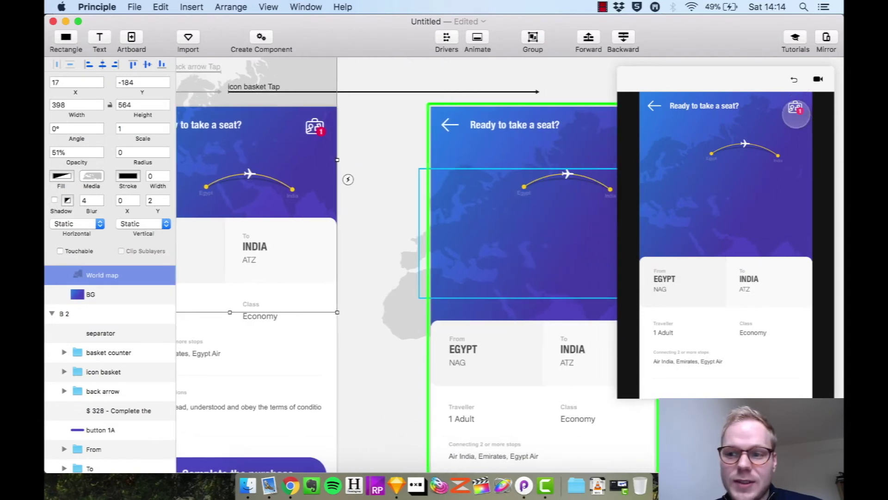
- Link a Tap on B 2's back arrow to the Ready to take a seat? screen
left_click(448, 130)
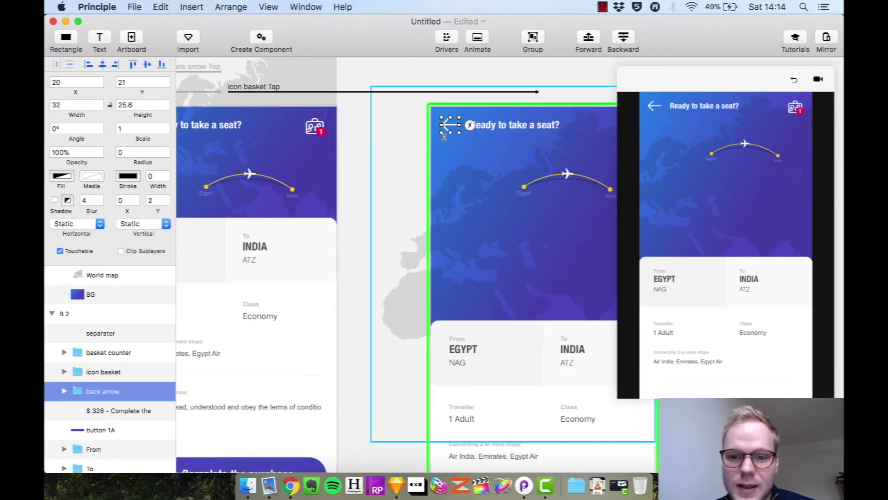
left_click_drag(460, 125, 251, 178)
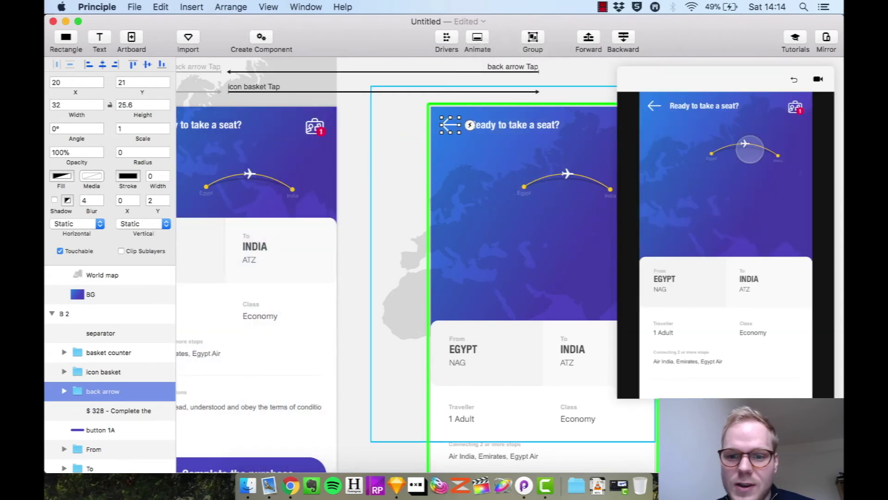
left_click(654, 105)
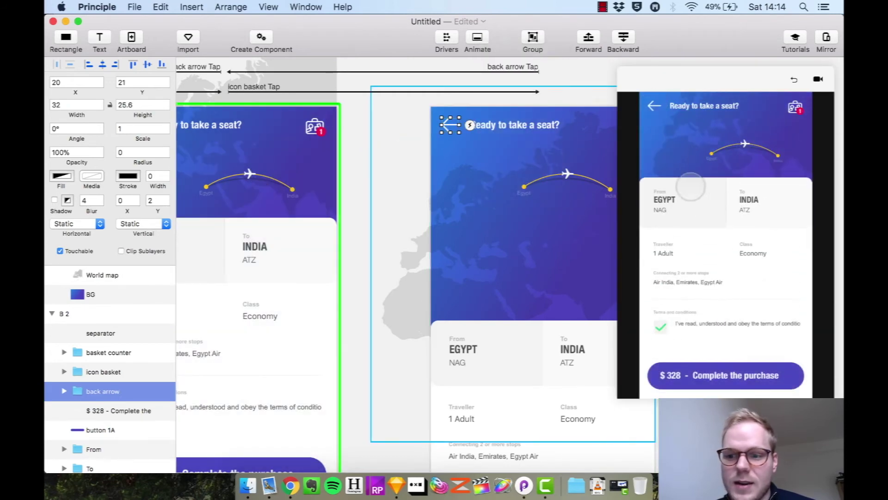
- Test the full flow in the preview: forward to B 2 via the suitcase, then back
left_click(654, 105)
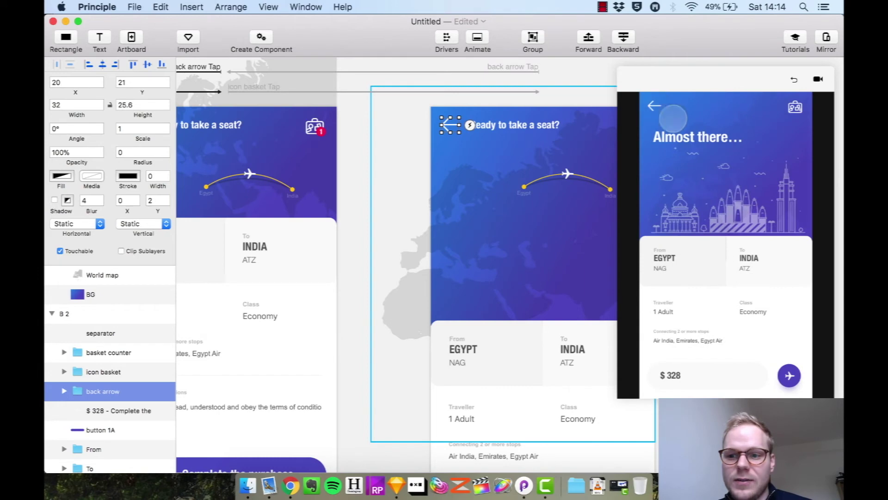
left_click(789, 376)
left_click(795, 111)
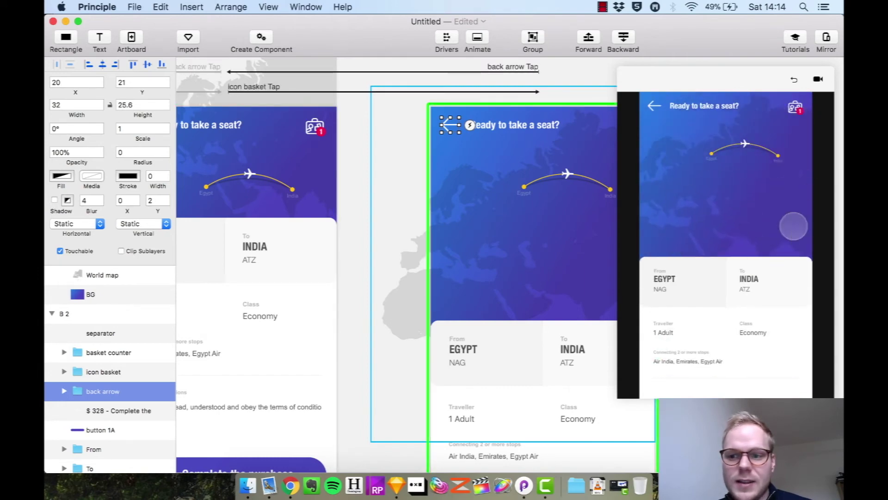
left_click(653, 105)
left_click(654, 105)
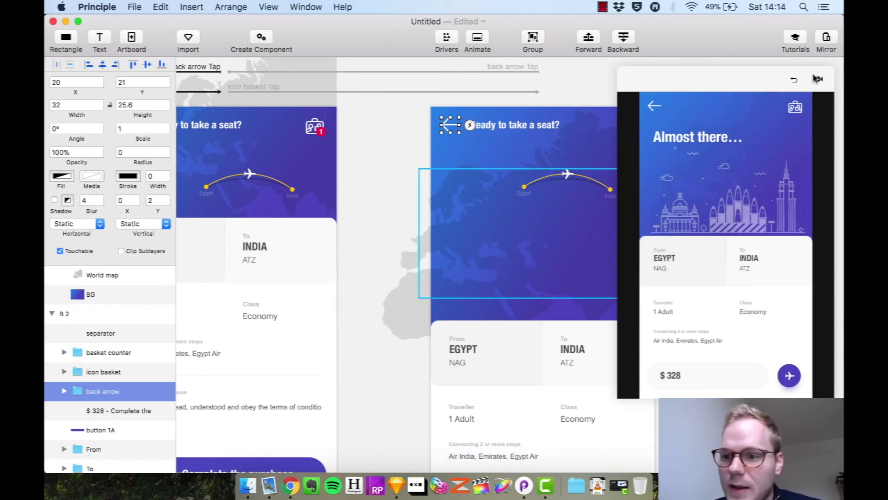
- Record the prototype with Touch Cursor: go to booking, expand the suitcase map, return to Almost there…
left_click(817, 81)
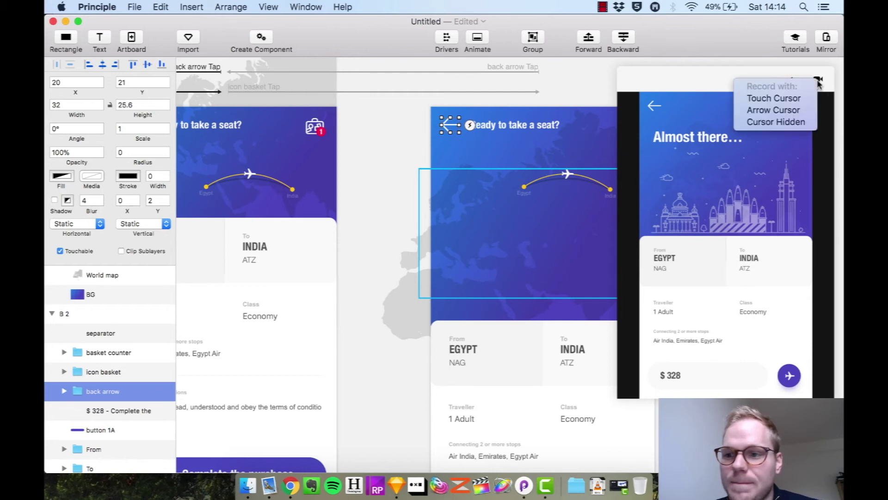
left_click(790, 102)
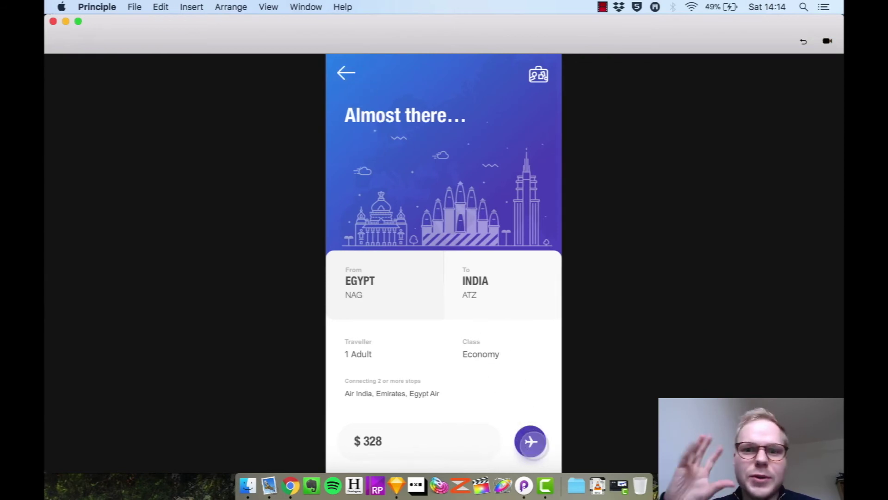
left_click(532, 442)
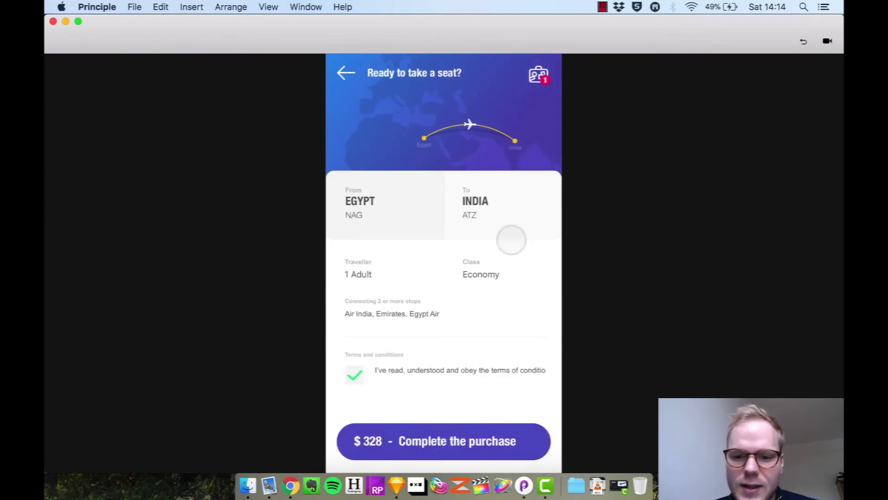
left_click(535, 77)
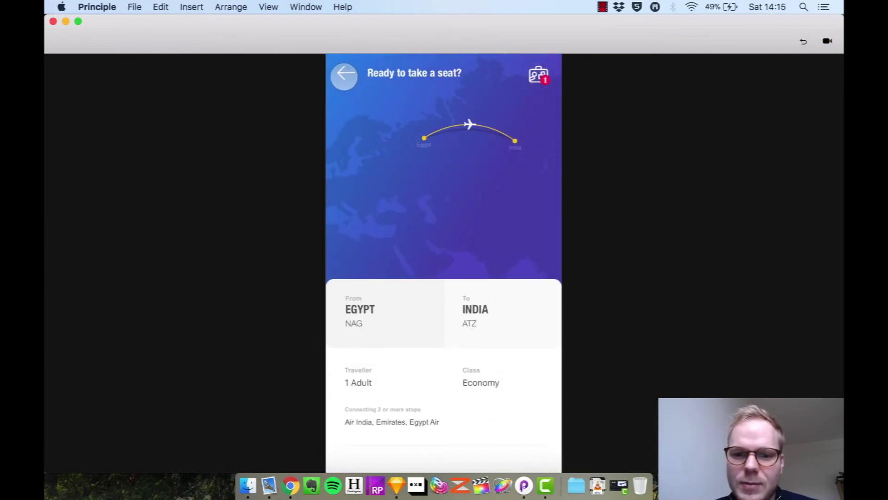
left_click(346, 73)
- Stop the recording and save it as a GIF named 'dem' on the Desktop
left_click(827, 41)
type("demo1")
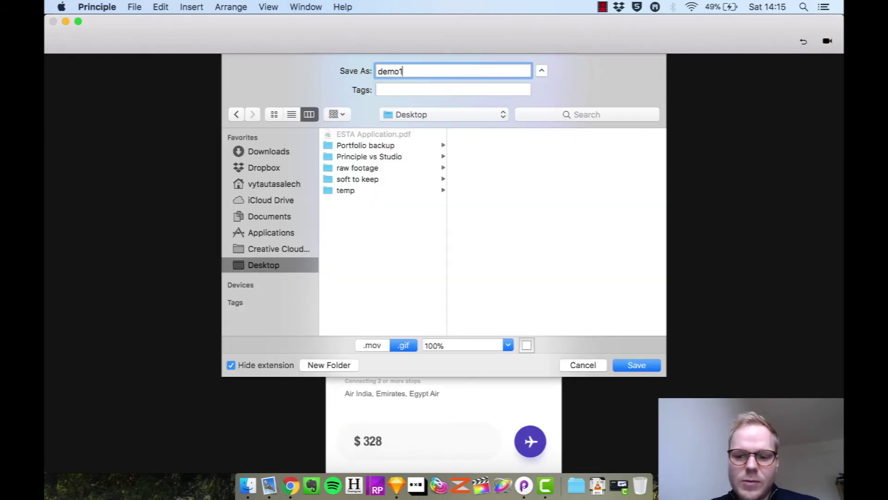
key("Return")
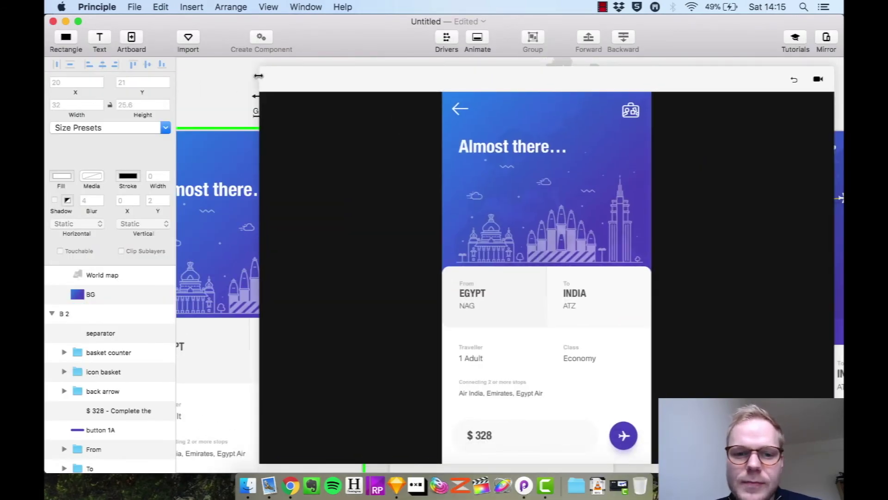
- Shrink the preview to device size and show the Group 9 Tap transition's timeline enlarged
left_click_drag(258, 75, 370, 120)
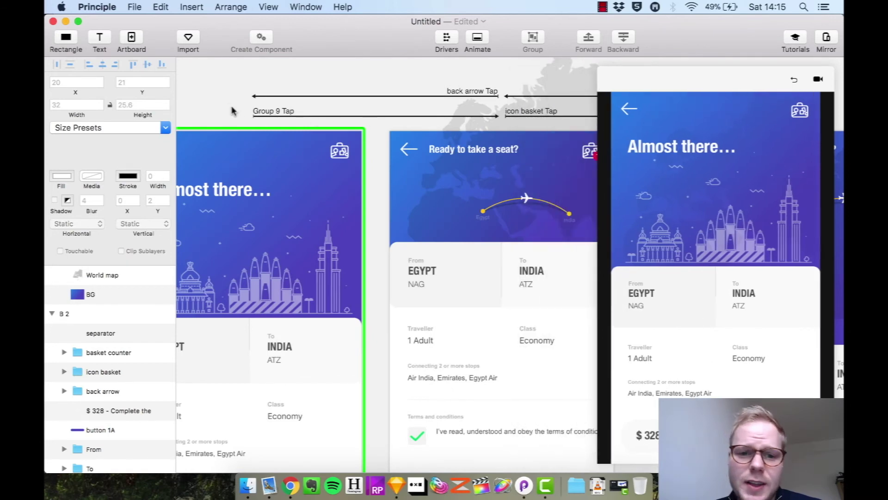
scroll(245, 100, "left", 3)
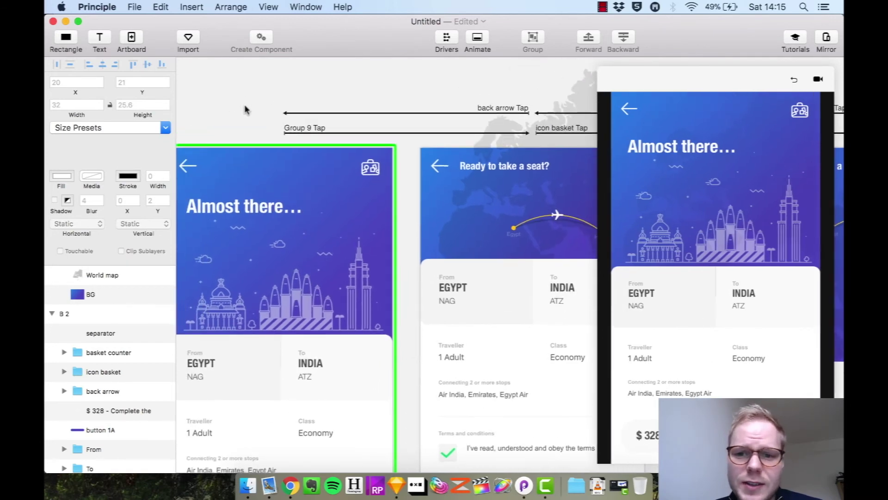
scroll(248, 109, "down", 3)
left_click(296, 103)
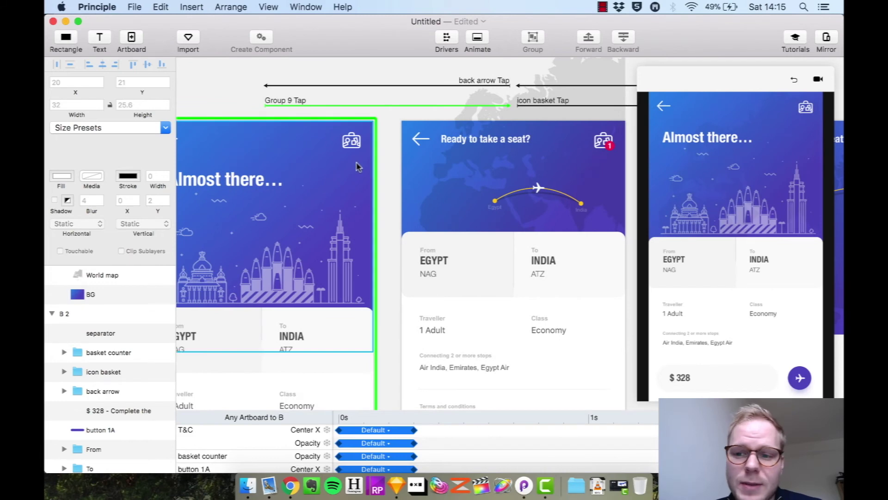
scroll(363, 160, "down", 1)
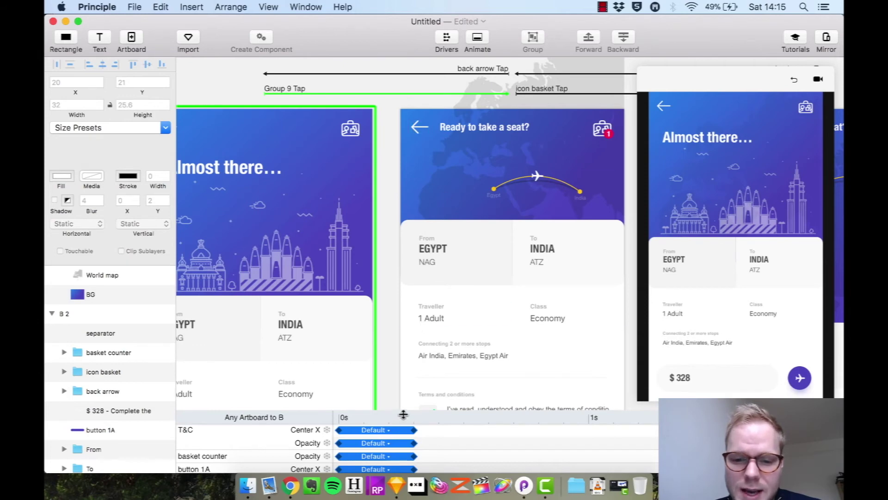
left_click_drag(404, 409, 398, 273)
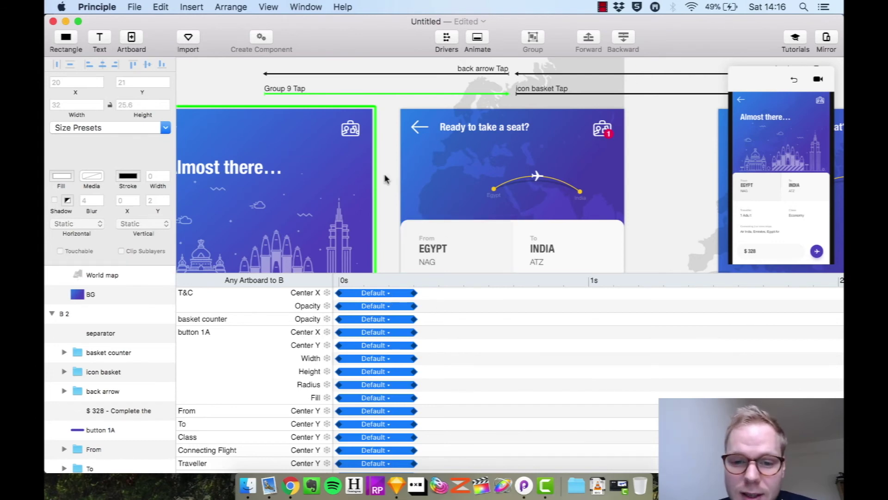
scroll(385, 185, "down", 3)
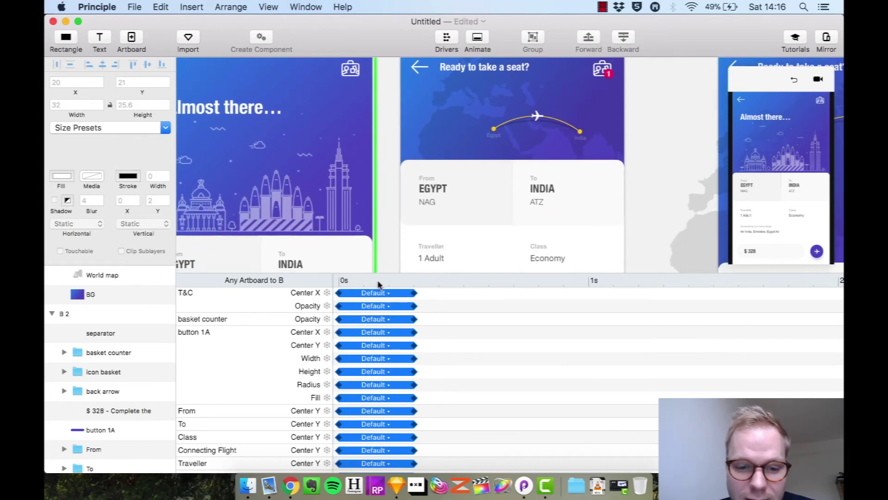
- Delay all six button 1A animations to start about 0.66 s in, then test the transition
left_click(397, 333)
left_click(401, 346, "shift")
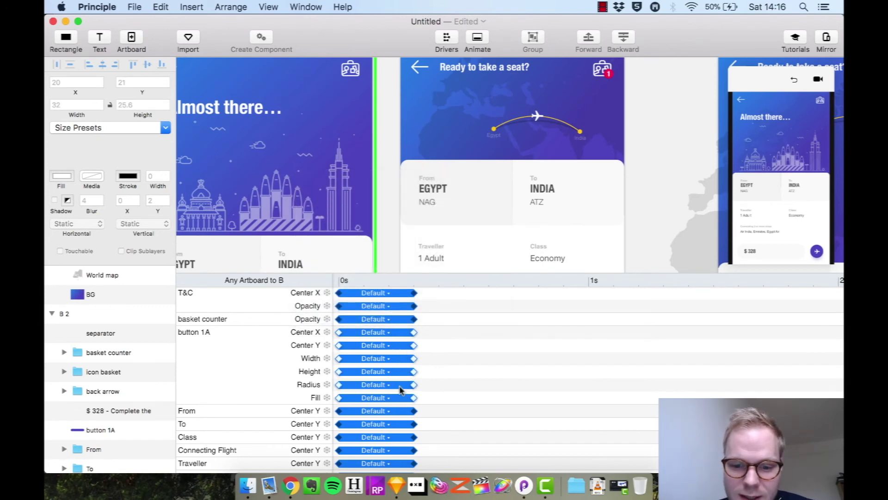
left_click_drag(401, 388, 573, 380)
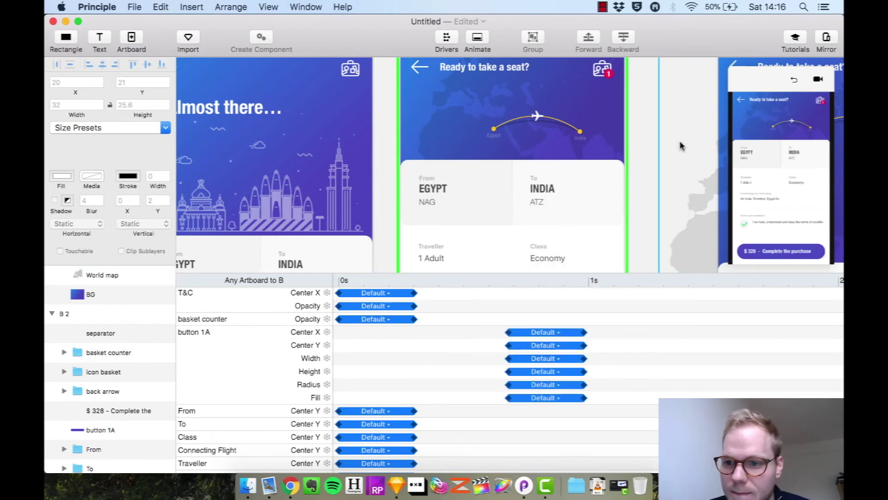
left_click(741, 100)
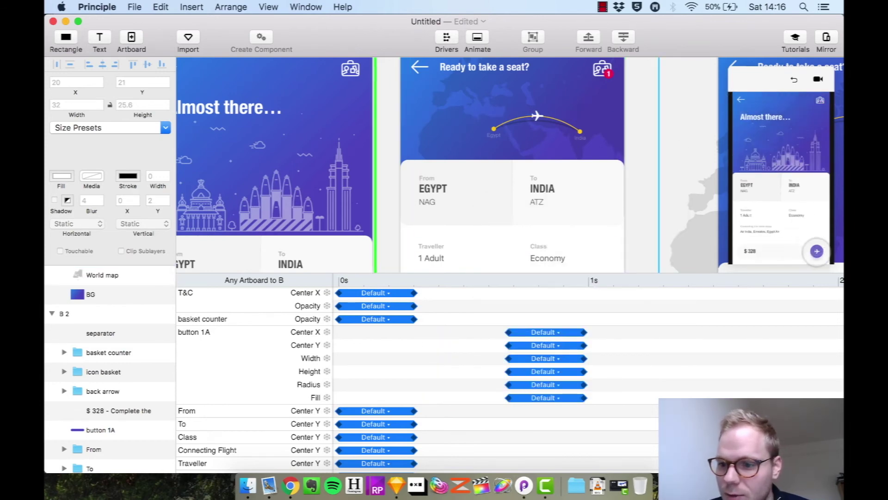
left_click(817, 251)
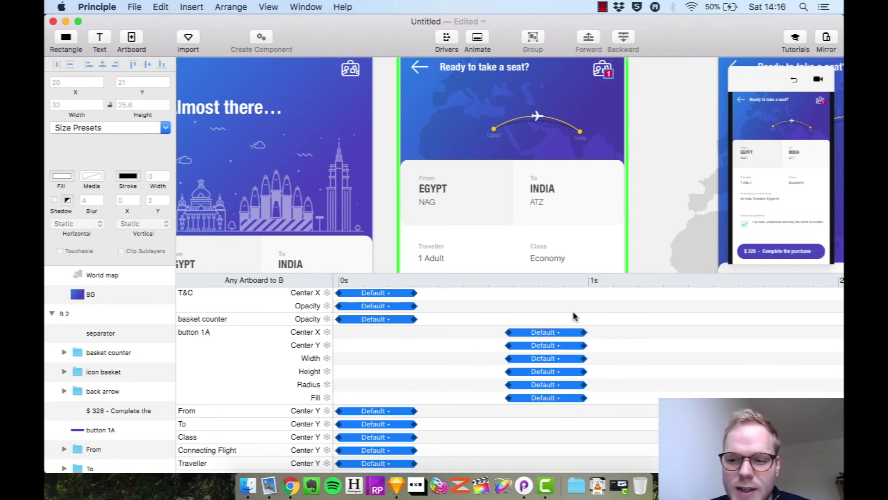
- Stretch button 1A's Width animation to end near 1.47 s and give it a Spring curve
left_click(585, 334)
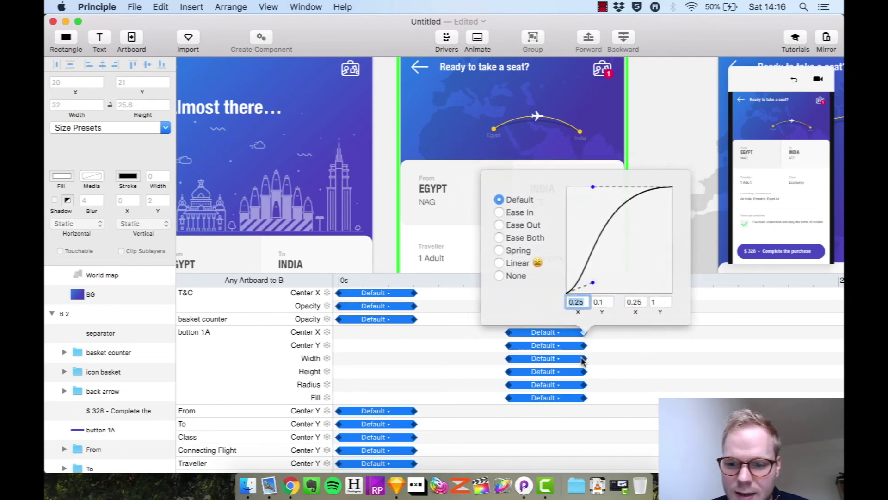
left_click(583, 360)
left_click_drag(586, 359, 716, 358)
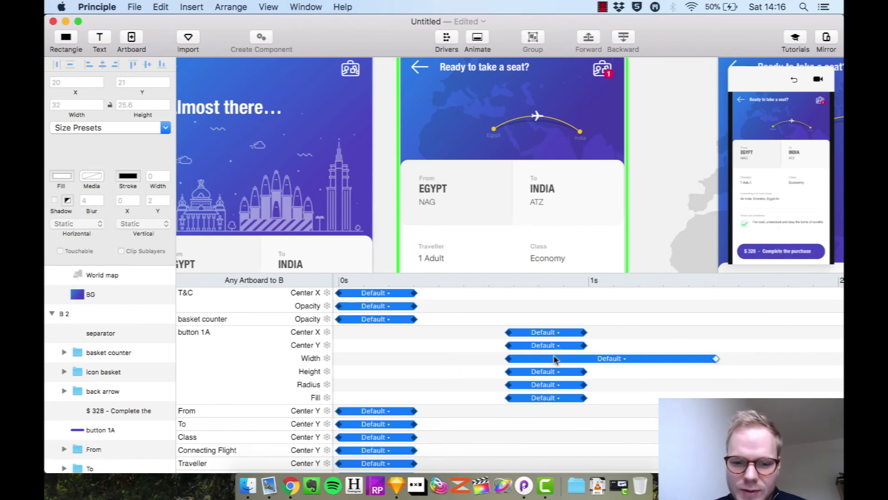
left_click(614, 359)
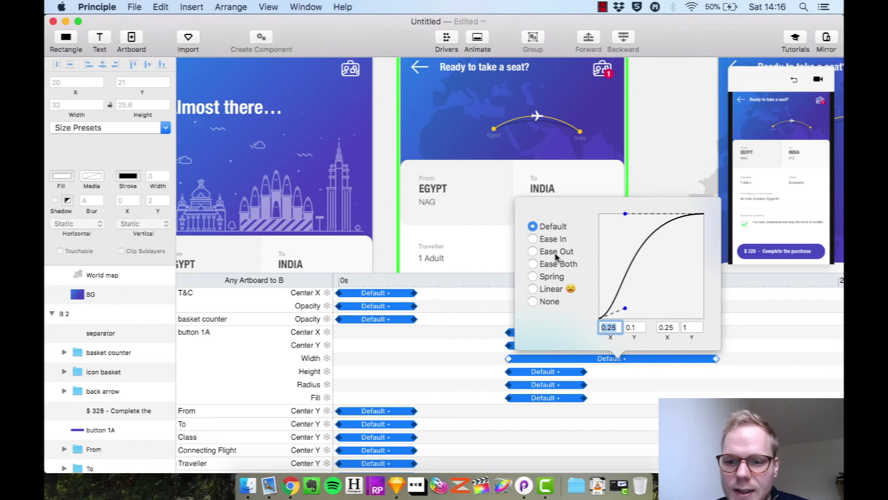
left_click(533, 276)
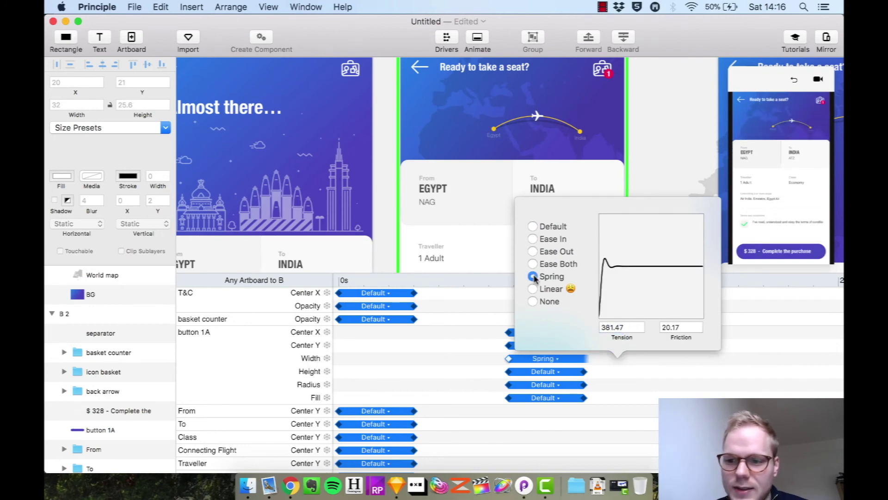
left_click(615, 380)
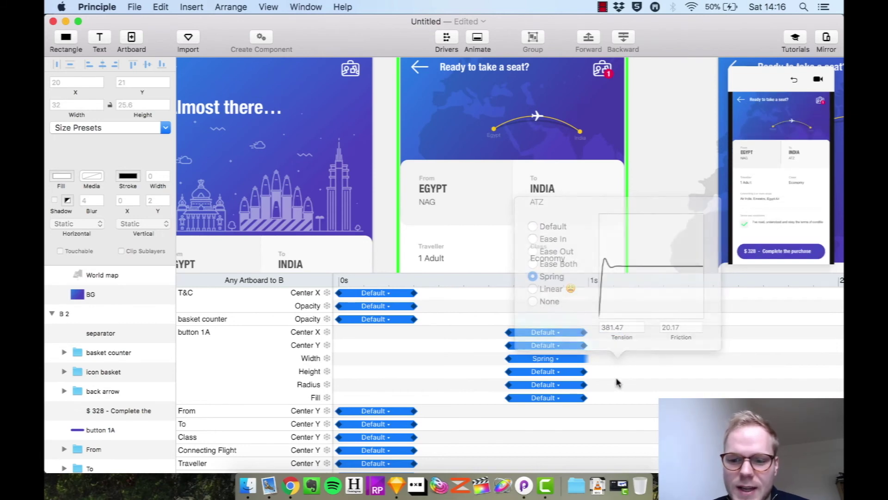
- Shrink the timeline to give the canvas room and enlarge the Mirror preview window
scroll(324, 365, "down", 3)
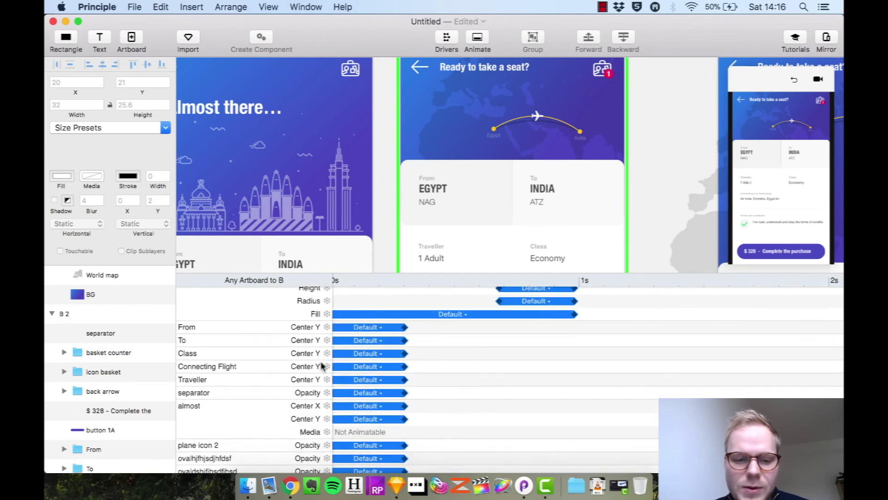
scroll(323, 364, "up", 3)
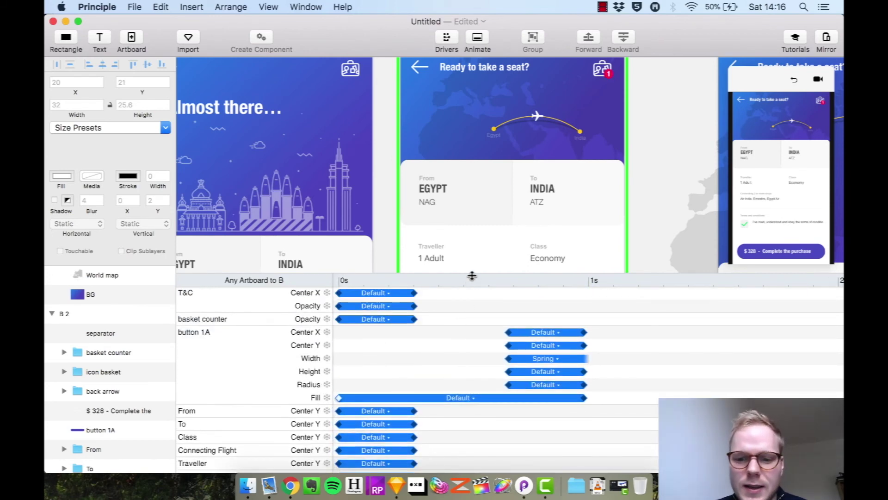
left_click_drag(471, 275, 471, 394)
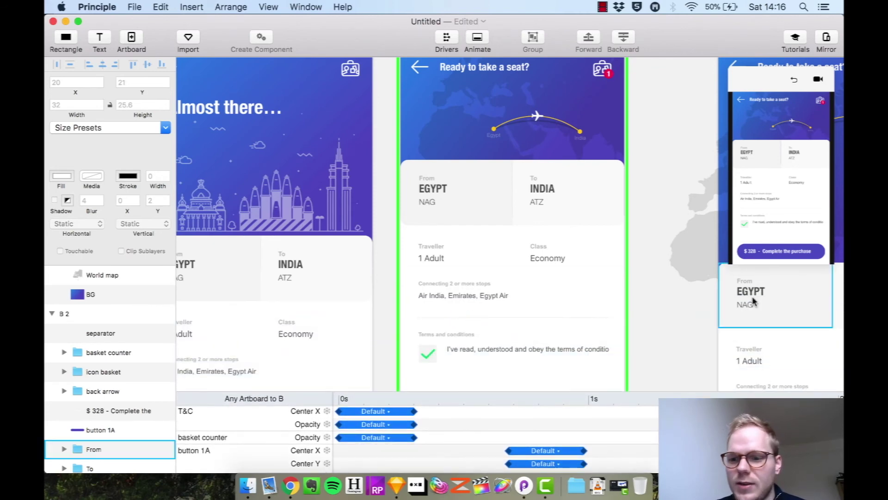
left_click(703, 259)
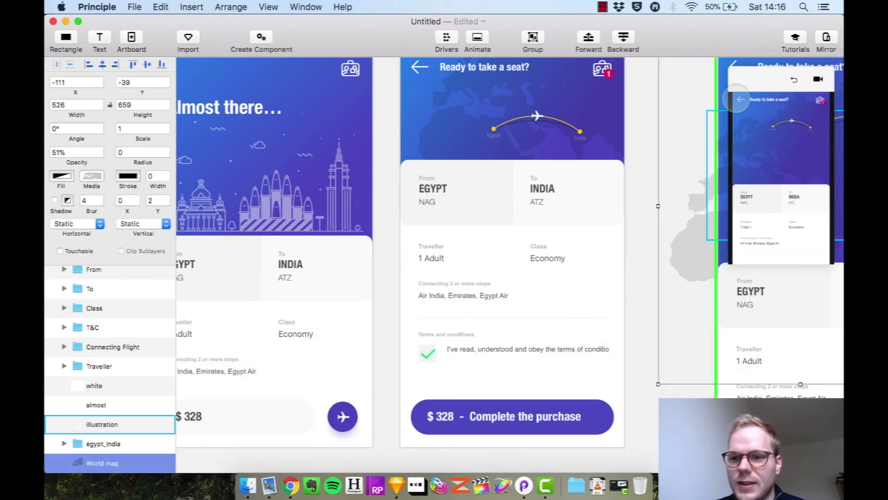
left_click_drag(726, 262, 405, 457)
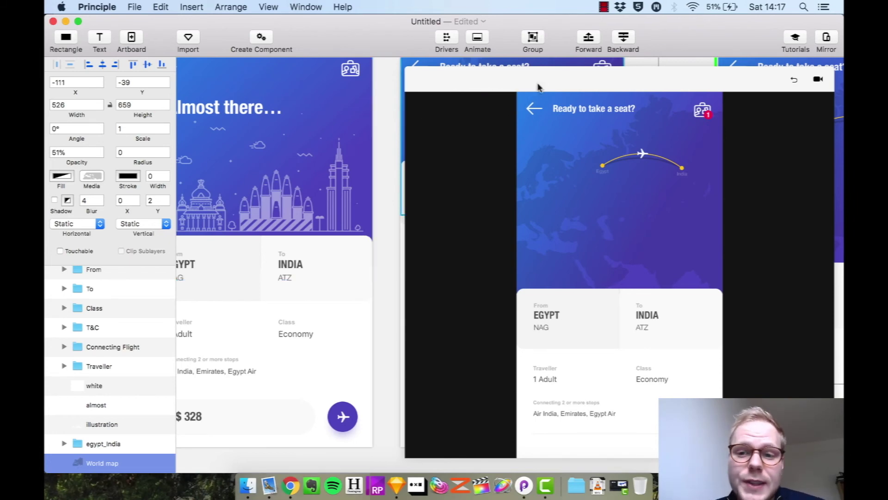
- Test the plane-button transition and back arrow in the preview, then return to the editing canvas
mouse_move(535, 88)
left_mouse_down()
mouse_move(506, 73)
mouse_move(533, 78)
left_mouse_up()
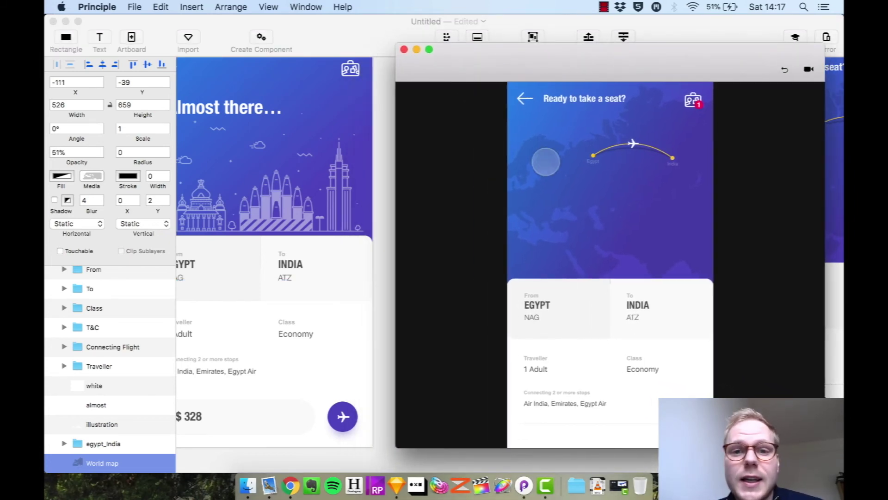
left_click(528, 98)
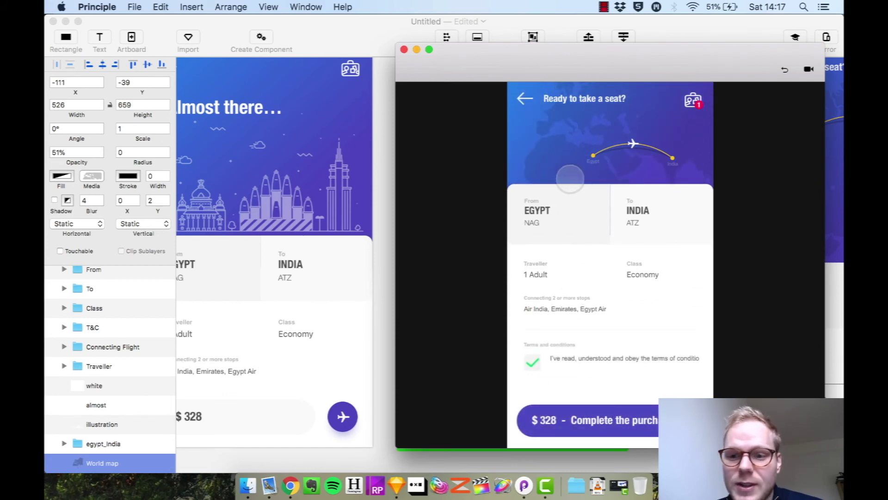
left_click(420, 74)
left_click_drag(420, 74, 688, 84)
left_click(383, 168)
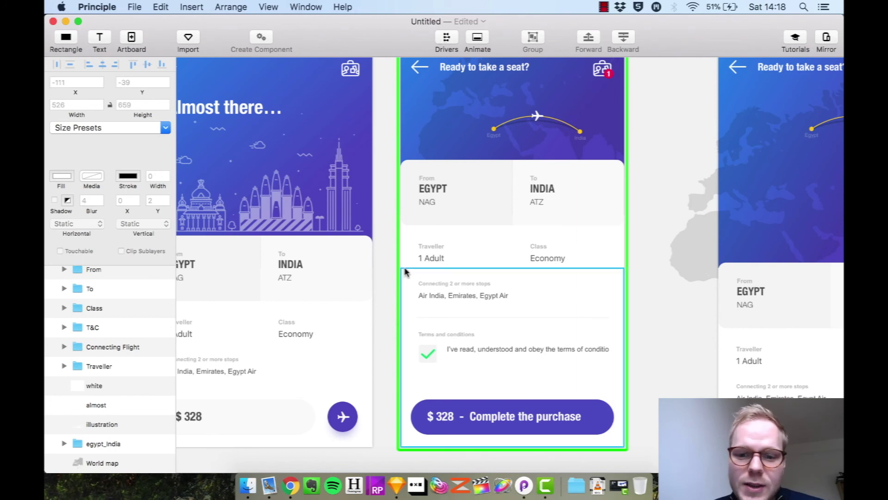
- Open Drivers for artboard B and check its title text and back arrow layers, finding no drivers
left_click(446, 39)
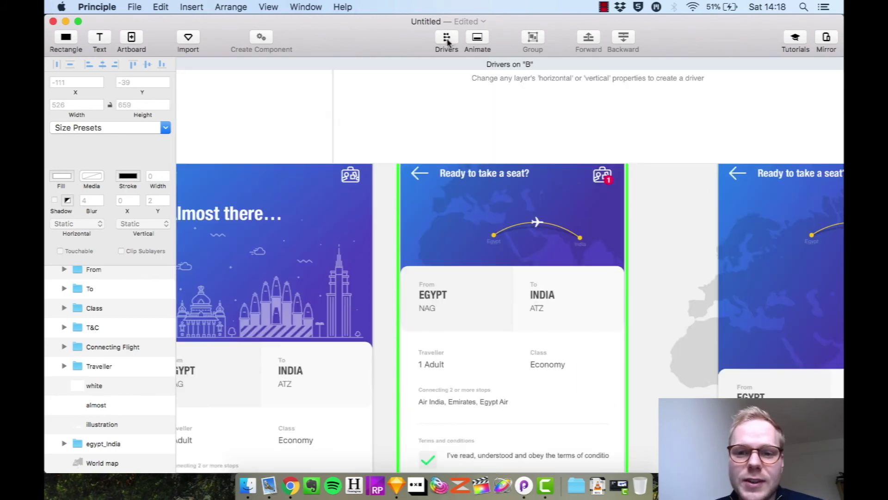
left_click(466, 184)
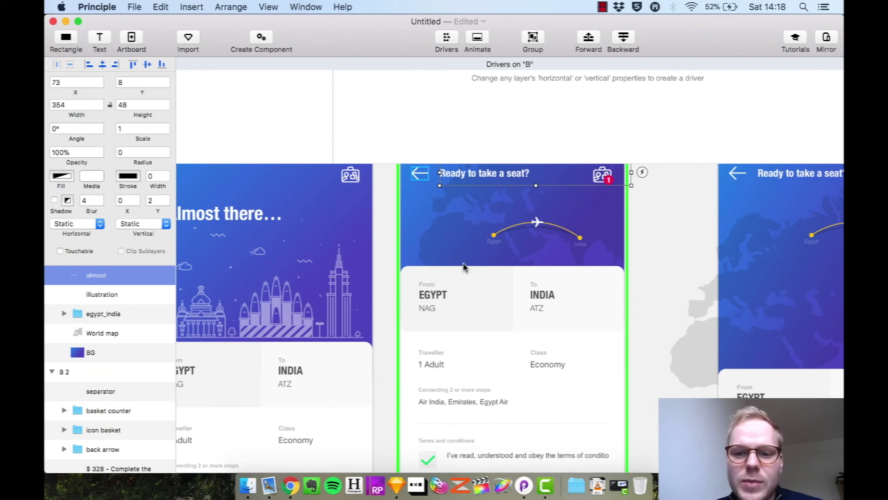
scroll(384, 232, "up", 3)
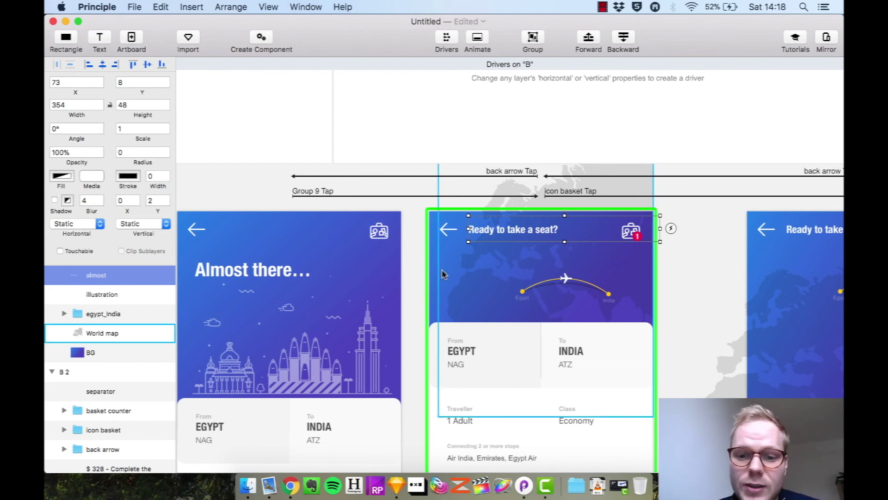
scroll(416, 248, "down", 3)
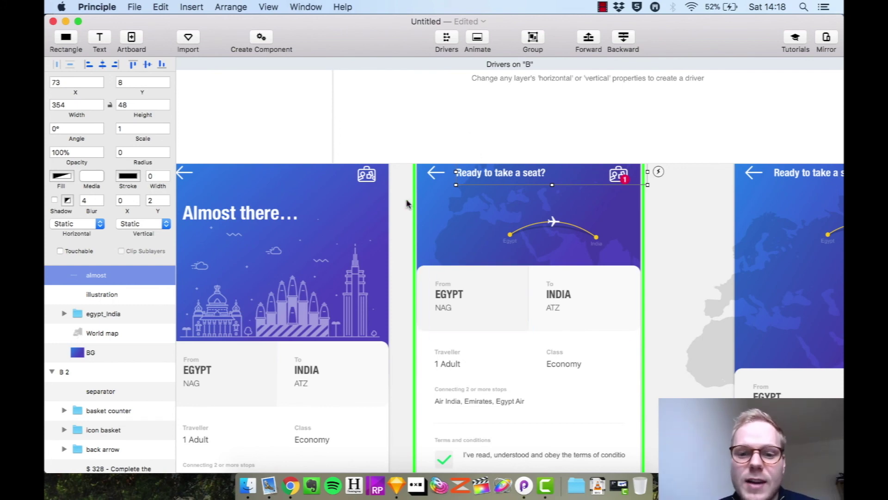
left_click(436, 178)
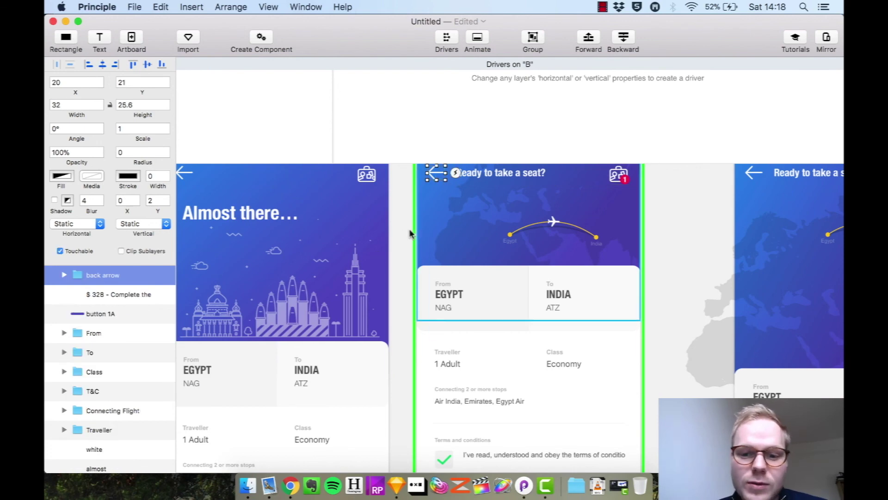
left_click(398, 223)
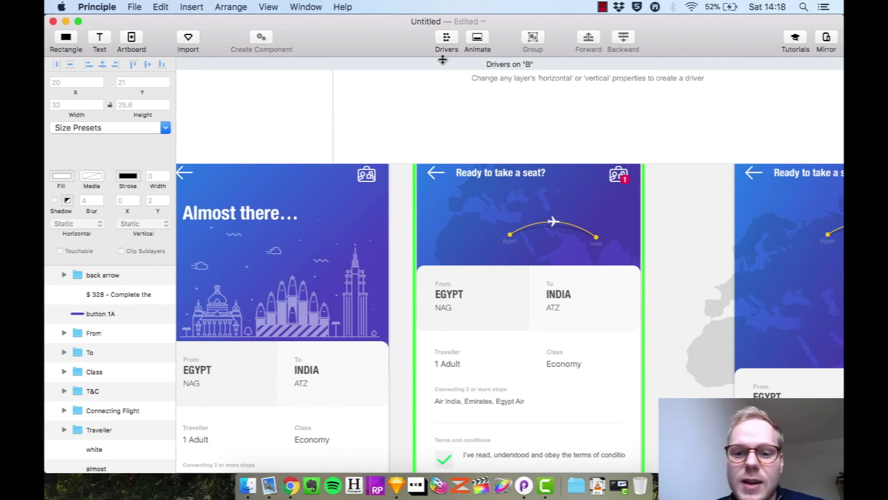
- Switch from Drivers to Animate and display the Group 9 Tap transition's timeline into artboard B
left_click(446, 41)
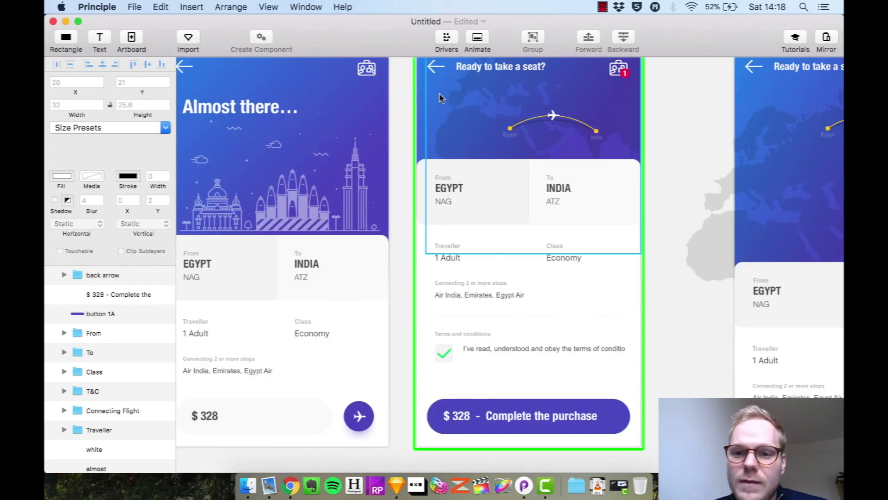
left_click(479, 38)
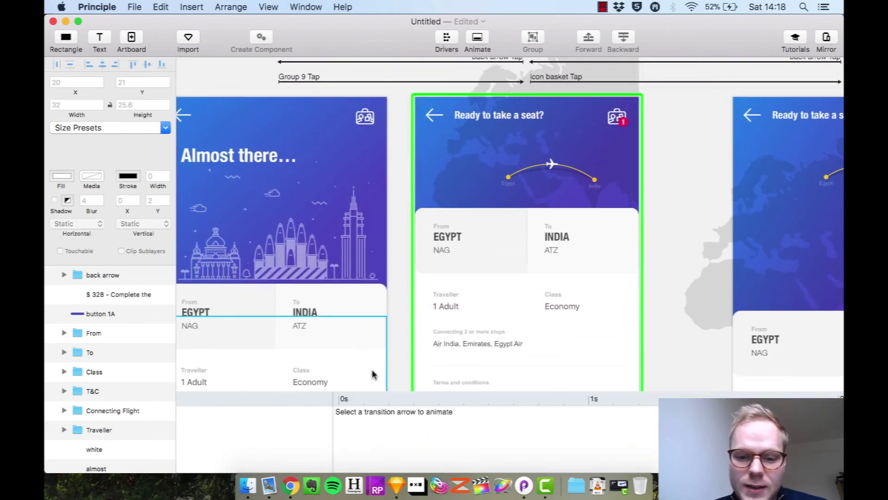
left_click_drag(444, 396, 453, 363)
left_click(486, 81)
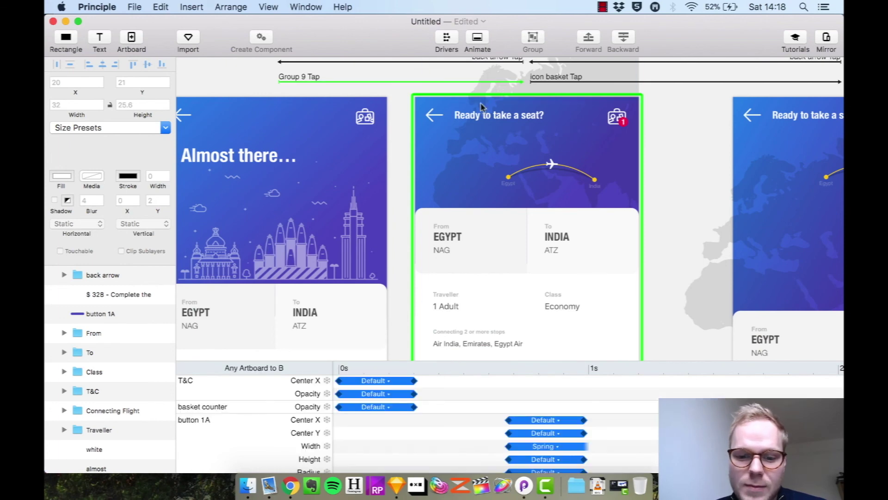
left_click_drag(451, 364, 449, 413)
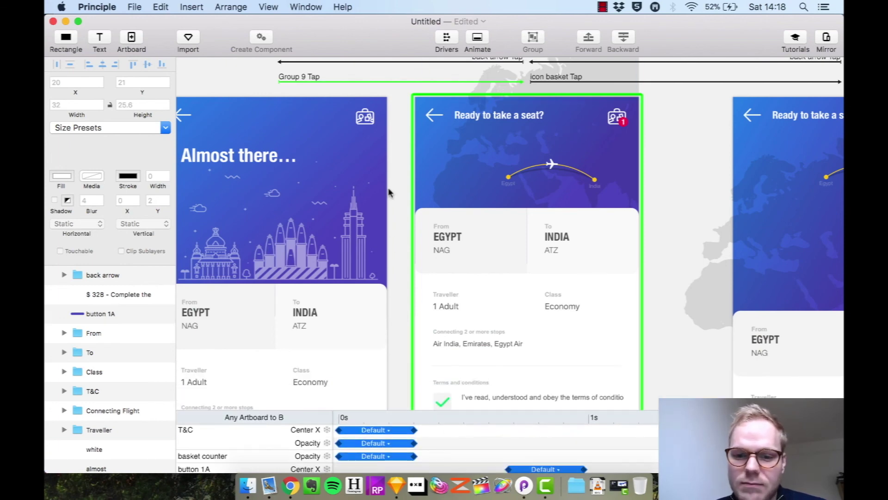
scroll(522, 206, "right", 10)
scroll(522, 206, "right", 5)
scroll(521, 206, "up", 3)
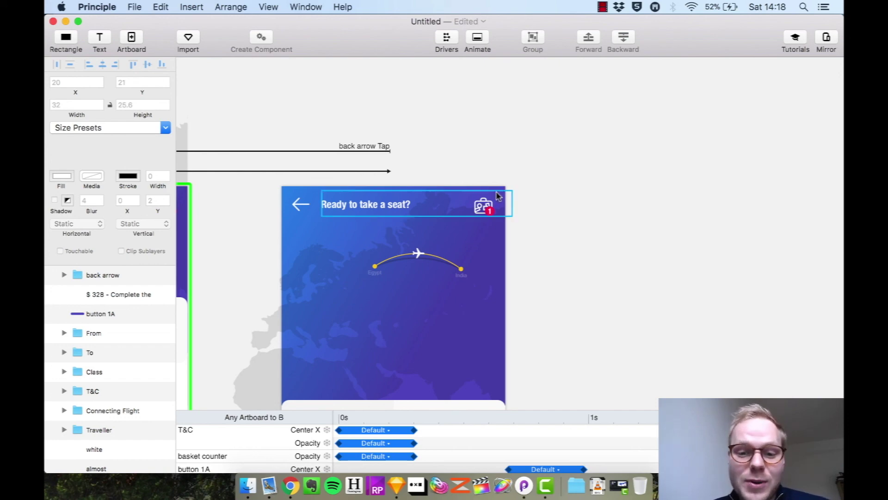
scroll(495, 194, "down", 5)
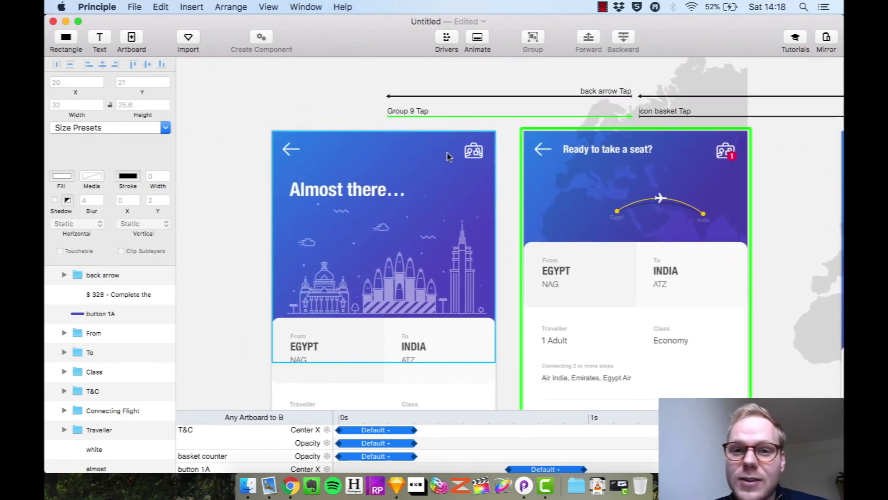